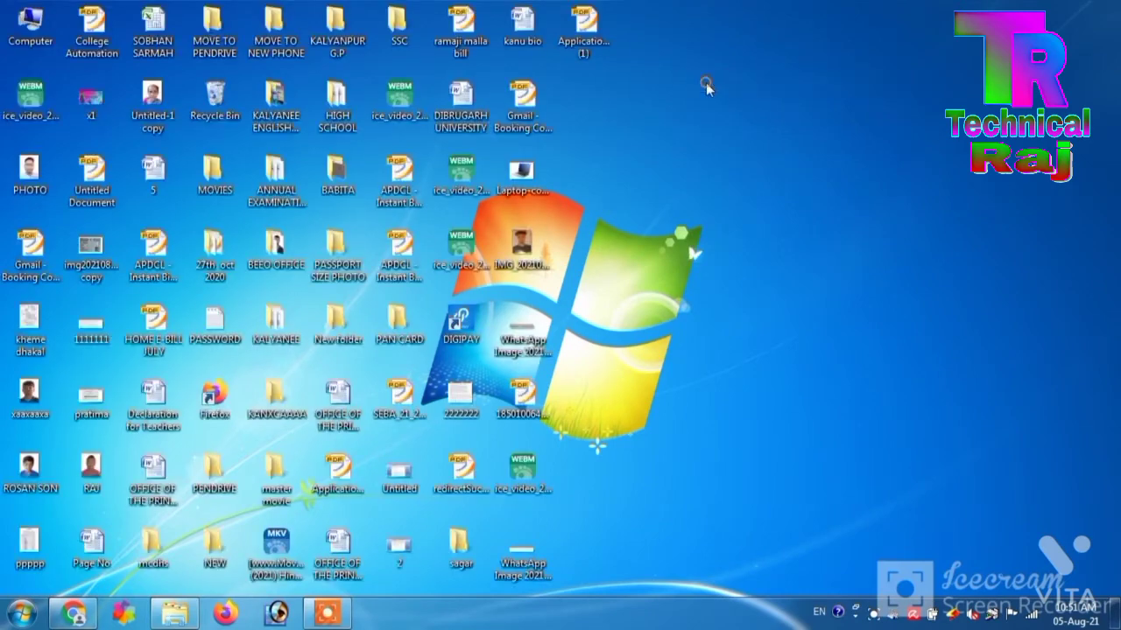
- Refresh the desktop, return to Chrome's DHE - ONLINE REGISTRATION tab, and choose Go For Registration
{"action": "right_click", "coordinate": [706, 82]}
{"action": "left_click", "coordinate": [711, 129]}
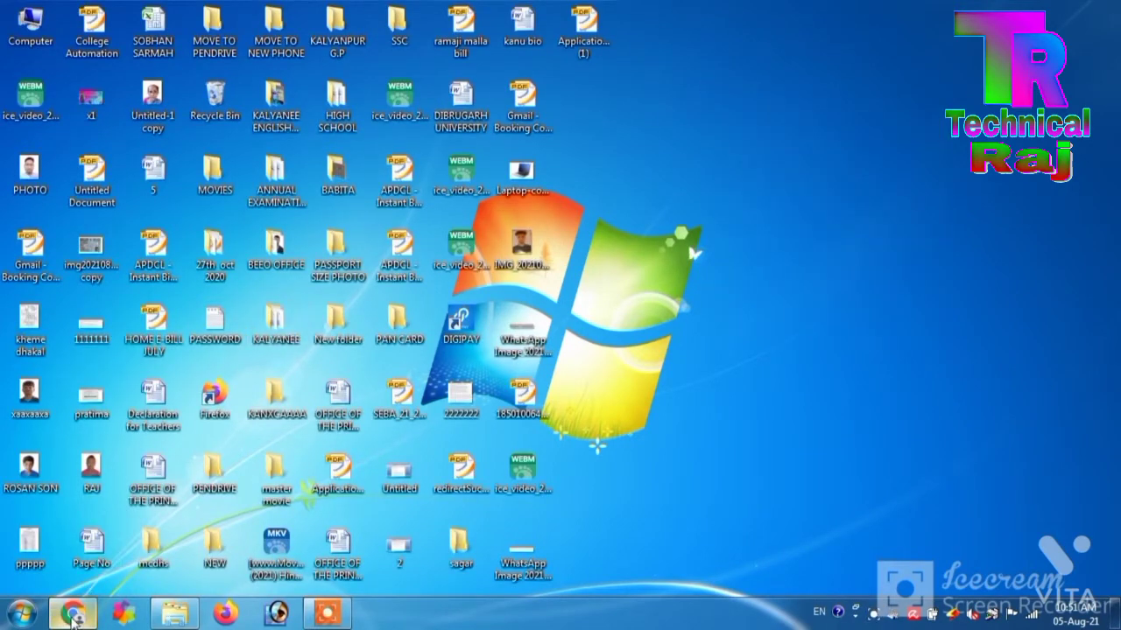
{"action": "left_click", "coordinate": [74, 613]}
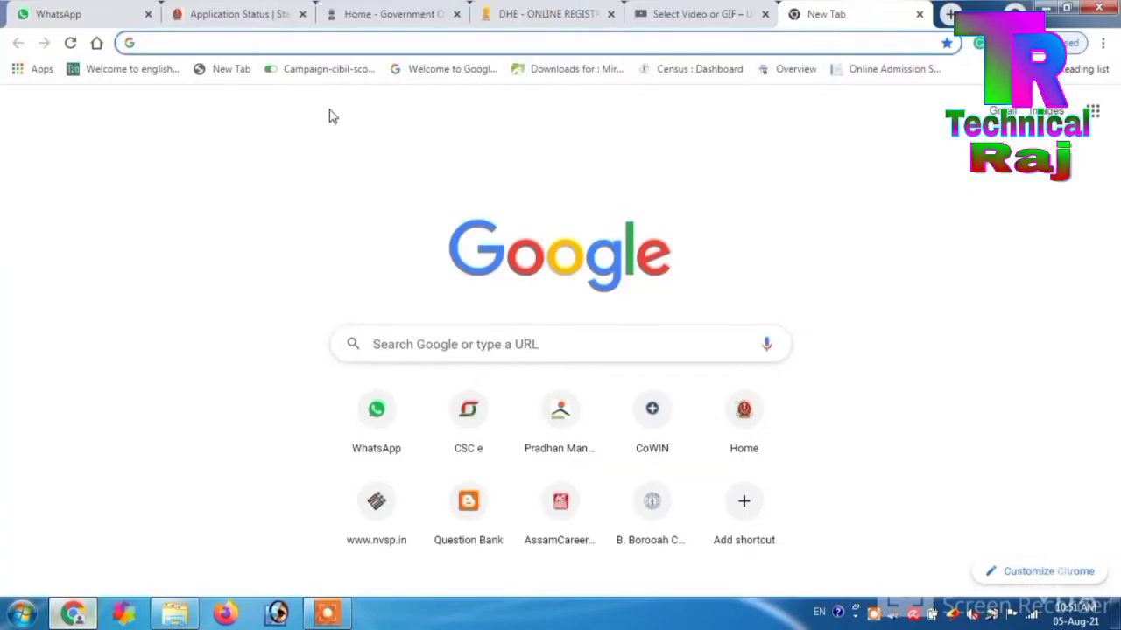
{"action": "left_click", "coordinate": [571, 16]}
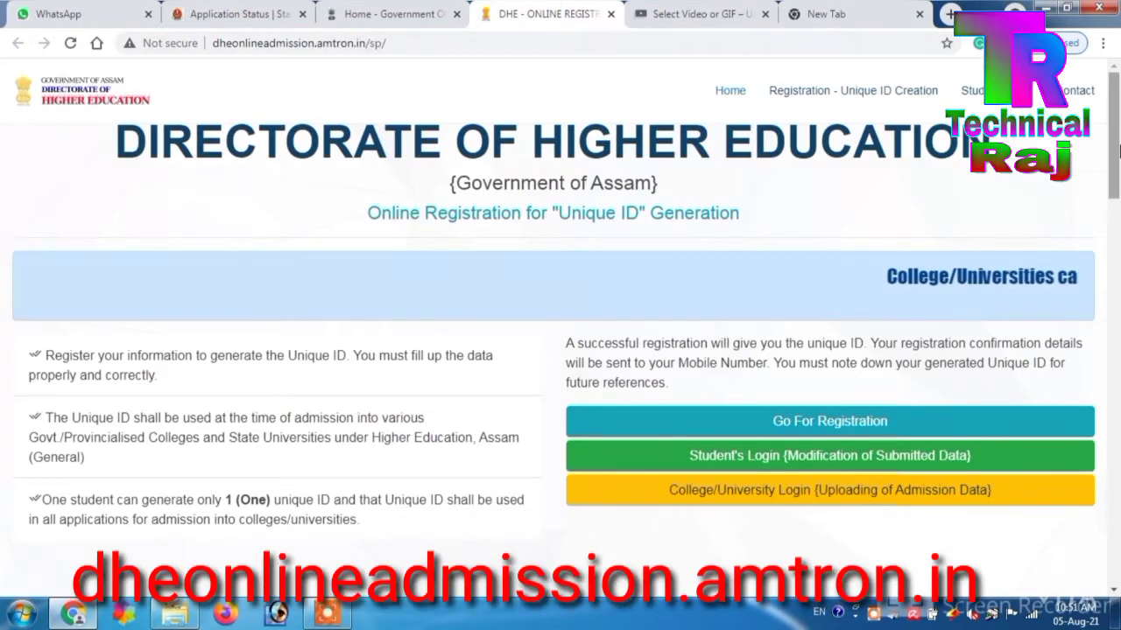
{"action": "left_click_drag", "start_coordinate": [1114, 138], "coordinate": [1098, 66]}
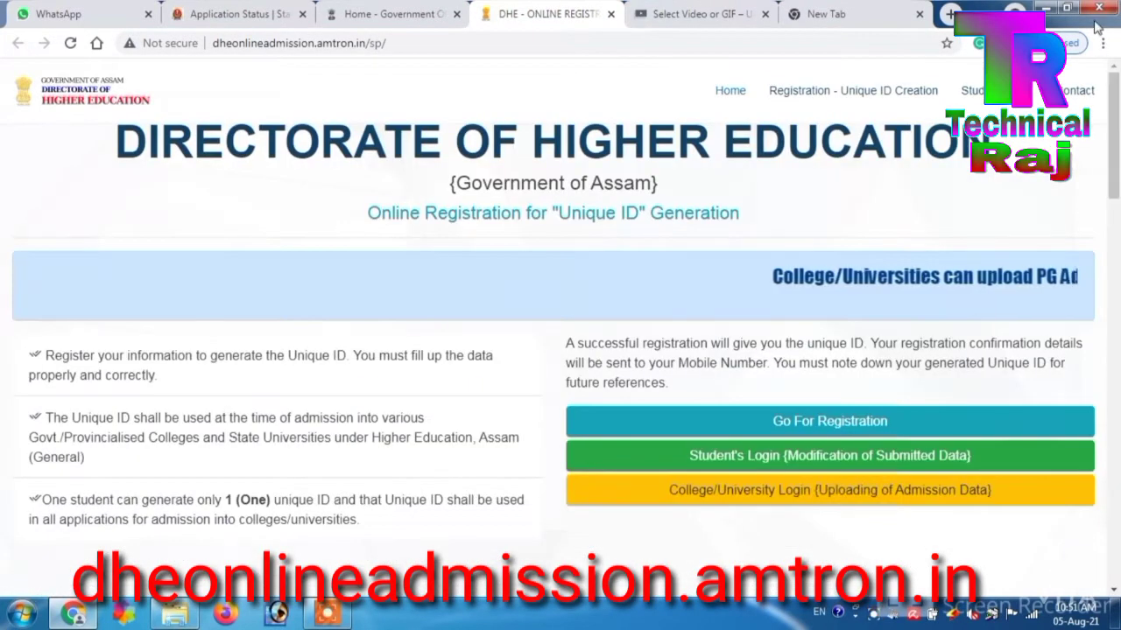
{"action": "left_click", "coordinate": [809, 424]}
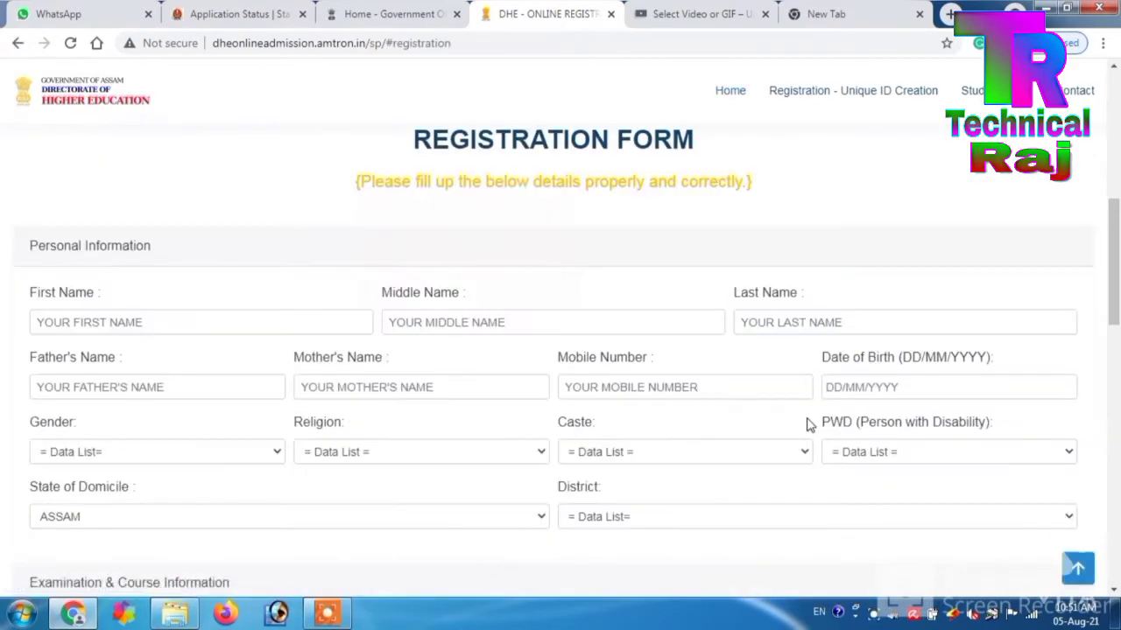
- Enter the student's first, middle and last names in the Personal Information fields
{"action": "left_click", "coordinate": [231, 322]}
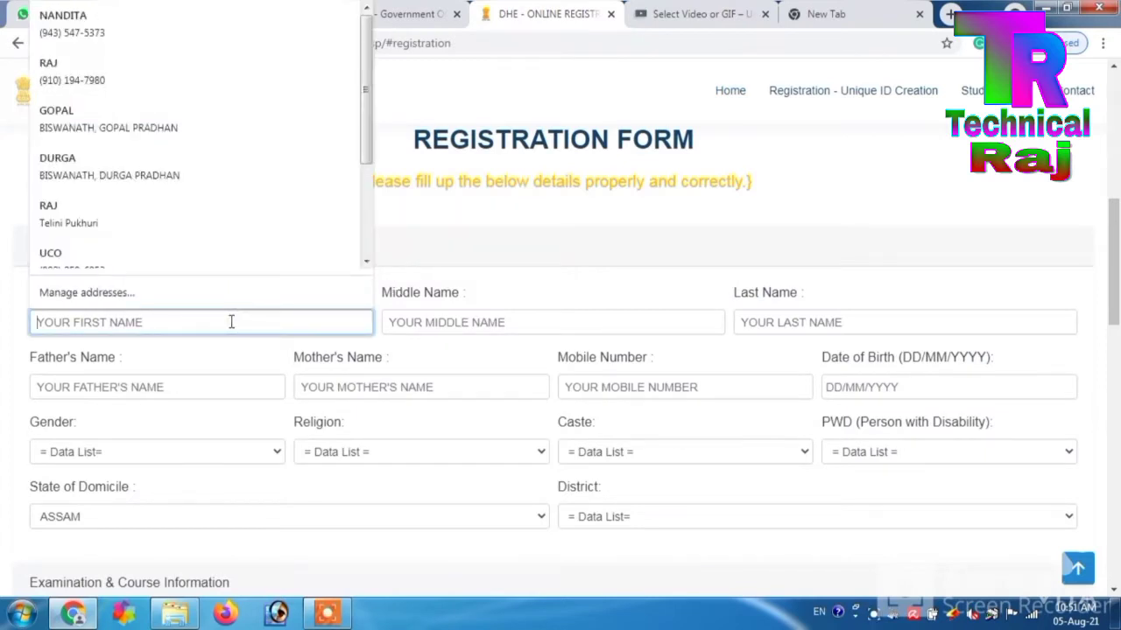
{"action": "left_click", "coordinate": [445, 145]}
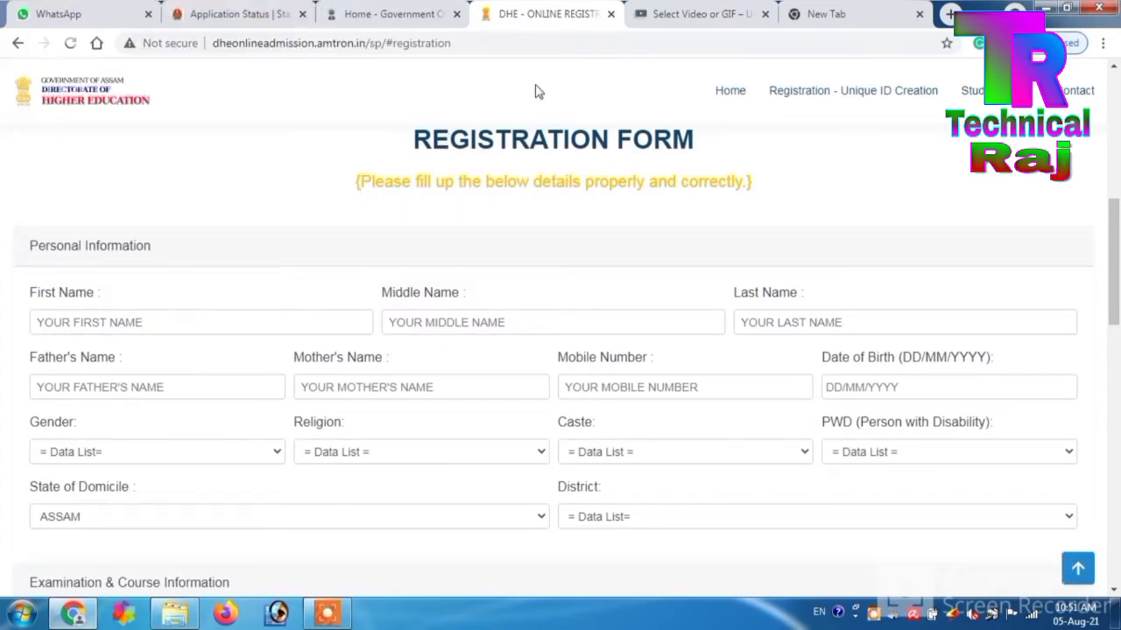
{"action": "mouse_move", "coordinate": [1114, 275]}
{"action": "left_mouse_down"}
{"action": "mouse_move", "coordinate": [1117, 395]}
{"action": "mouse_move", "coordinate": [1117, 158]}
{"action": "mouse_move", "coordinate": [1117, 254]}
{"action": "left_mouse_up"}
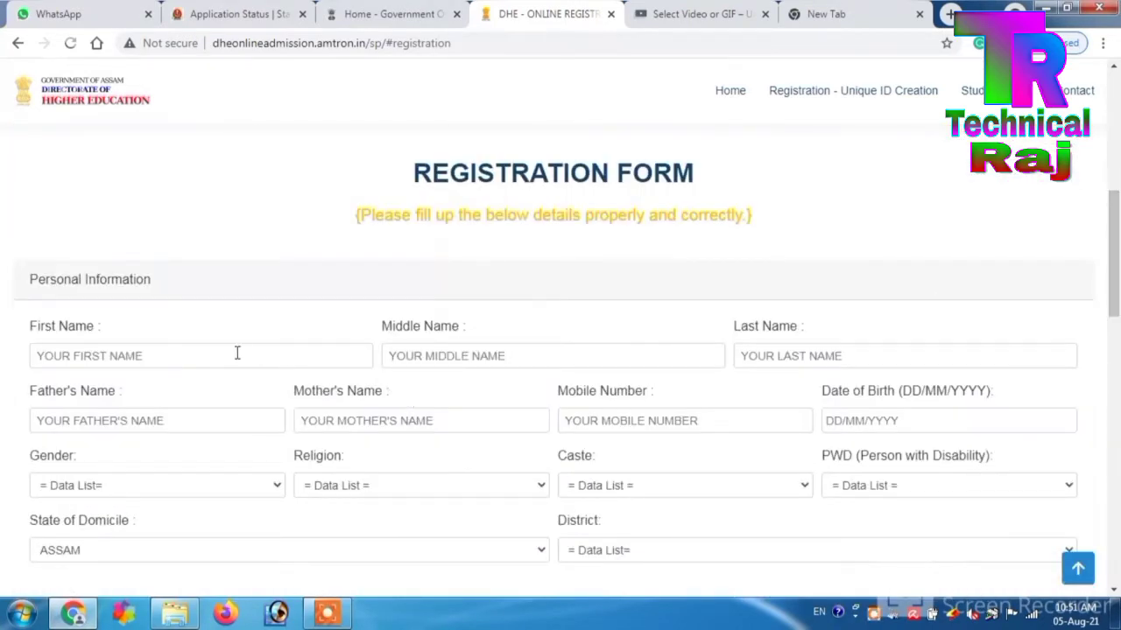
{"action": "scroll", "coordinate": [236, 364], "scroll_direction": "down", "scroll_amount": 2}
{"action": "left_click", "coordinate": [133, 196]}
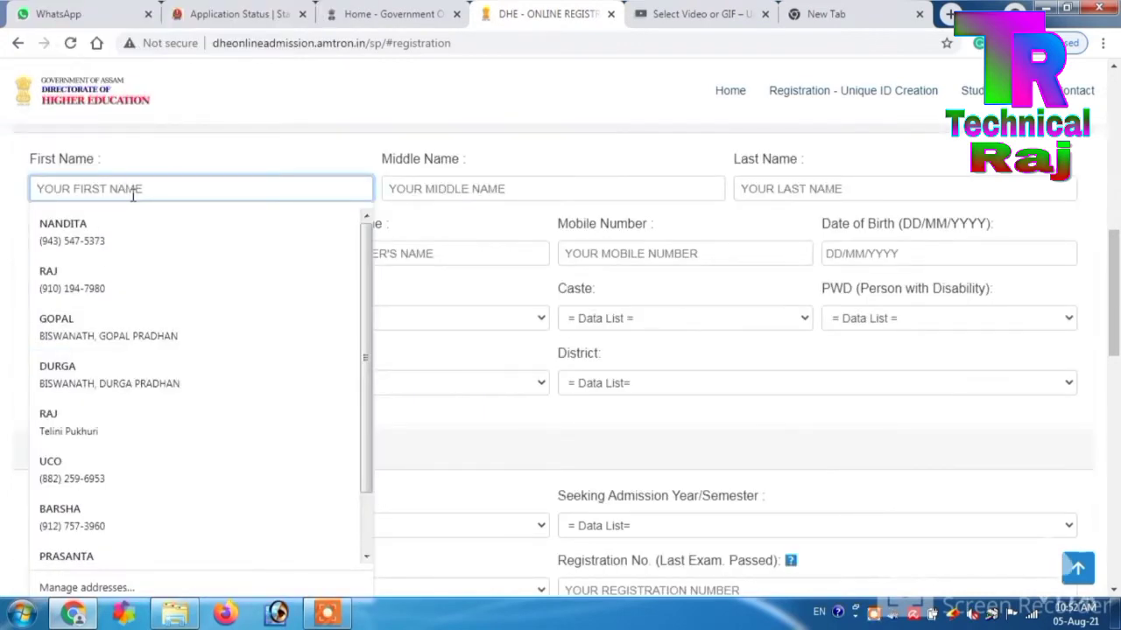
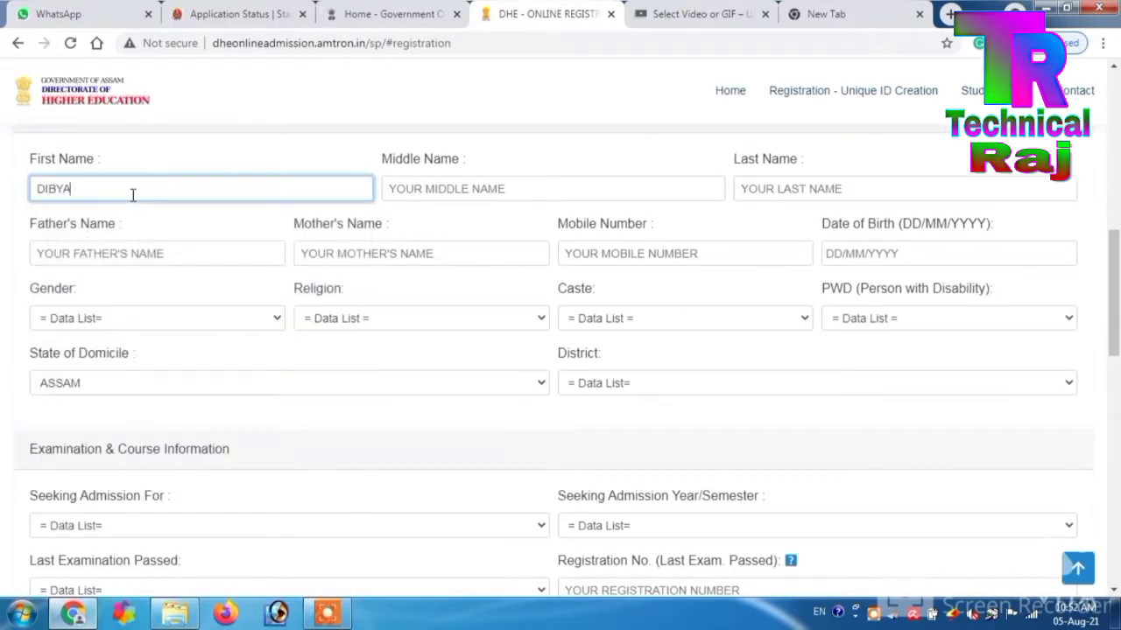
{"action": "key", "text": "Tab"}
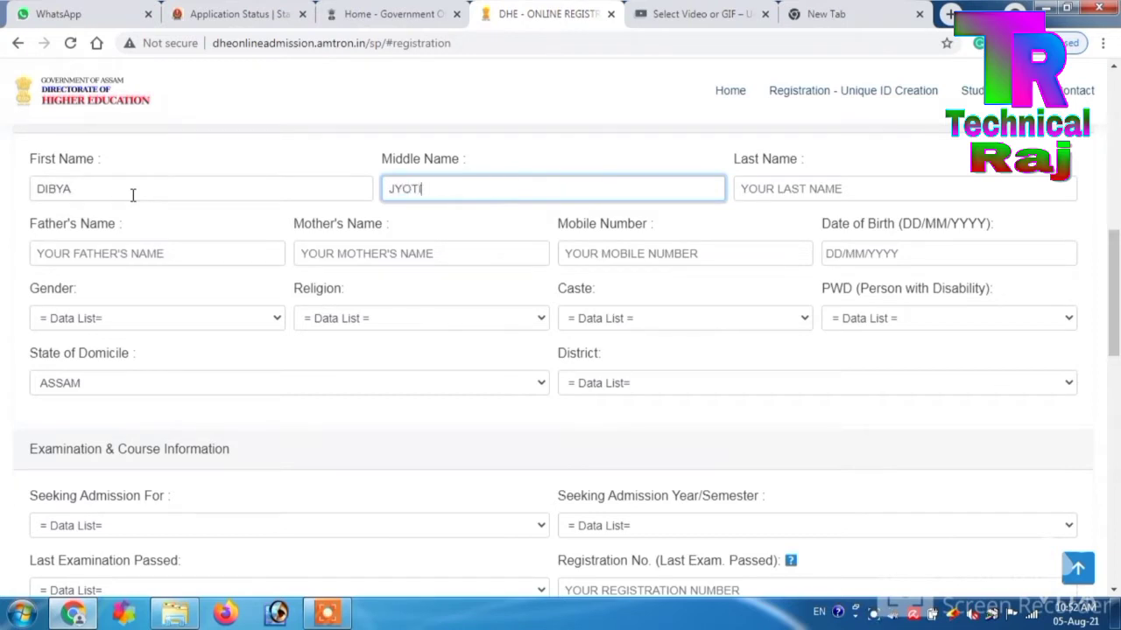
{"action": "key", "text": "Tab"}
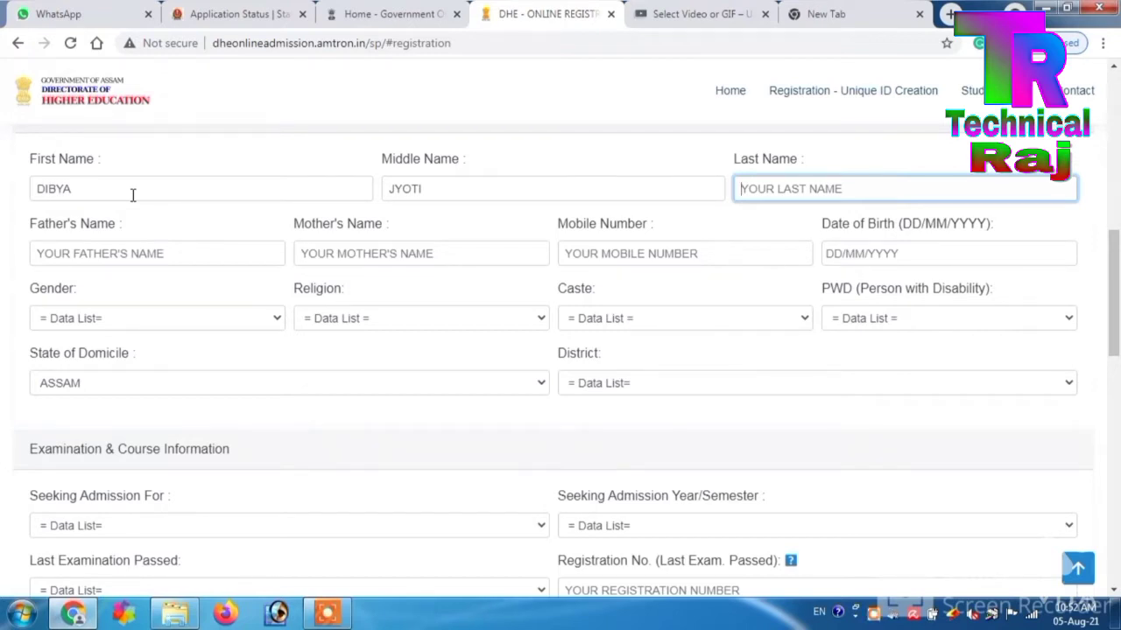
{"action": "key", "text": "Tab"}
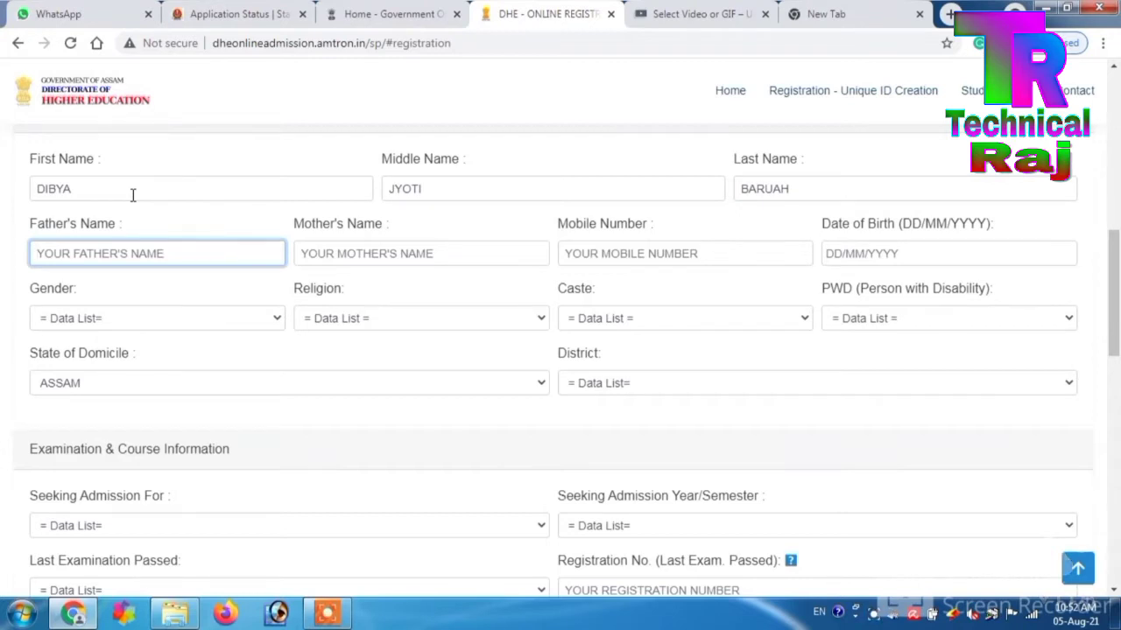
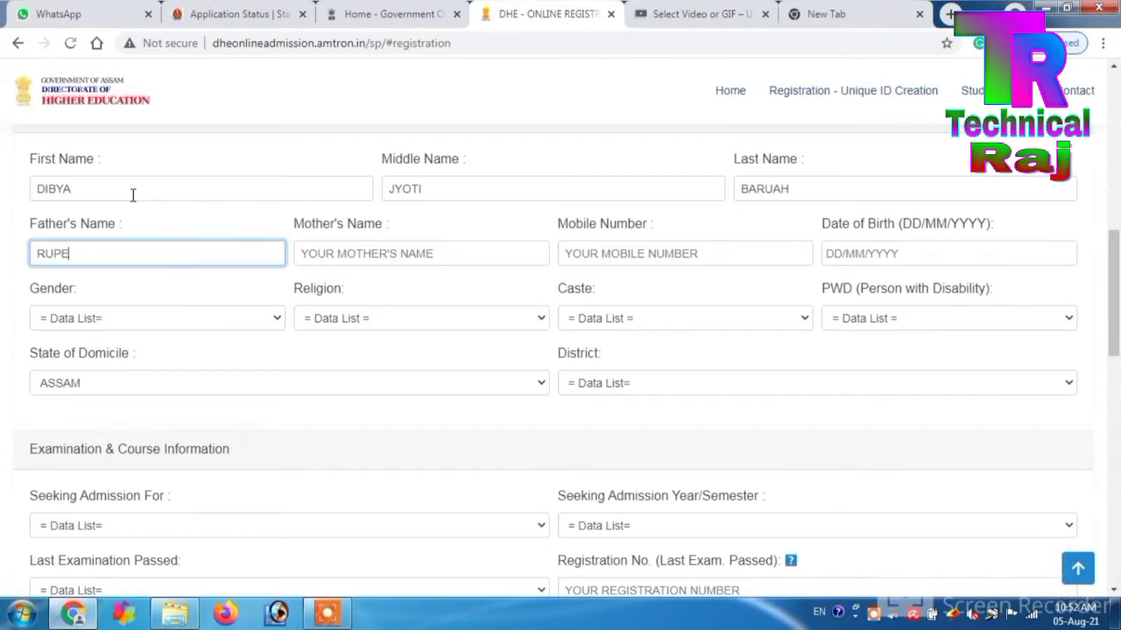
- Fill in the father's and mother's names, the mobile number and the date of birth (DD/MM/YYYY)
{"action": "key", "text": "Tab"}
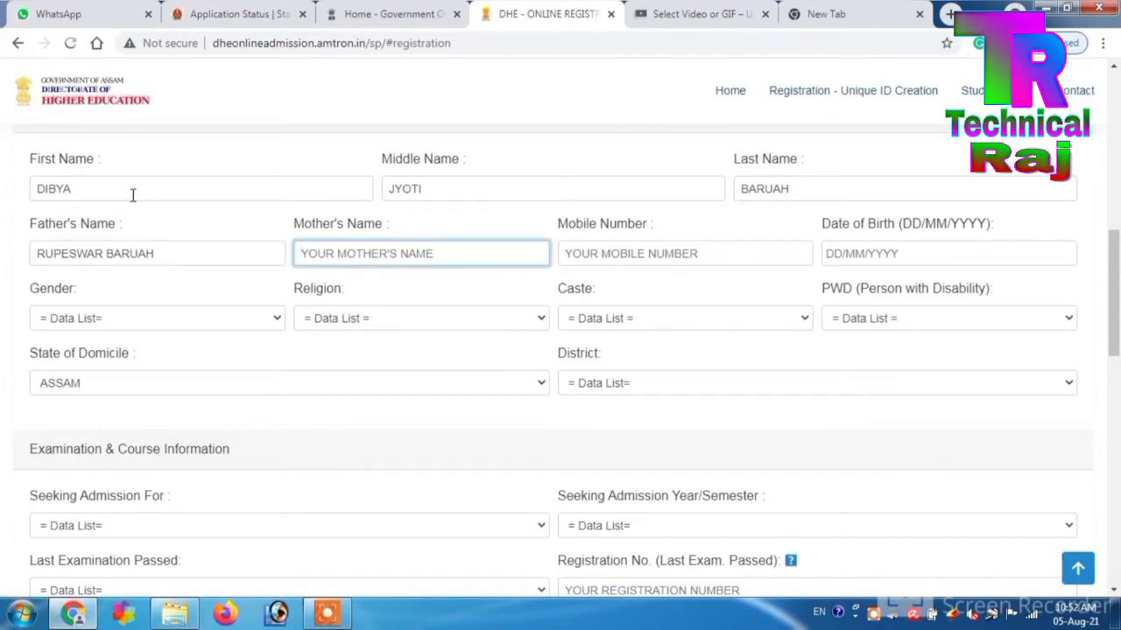
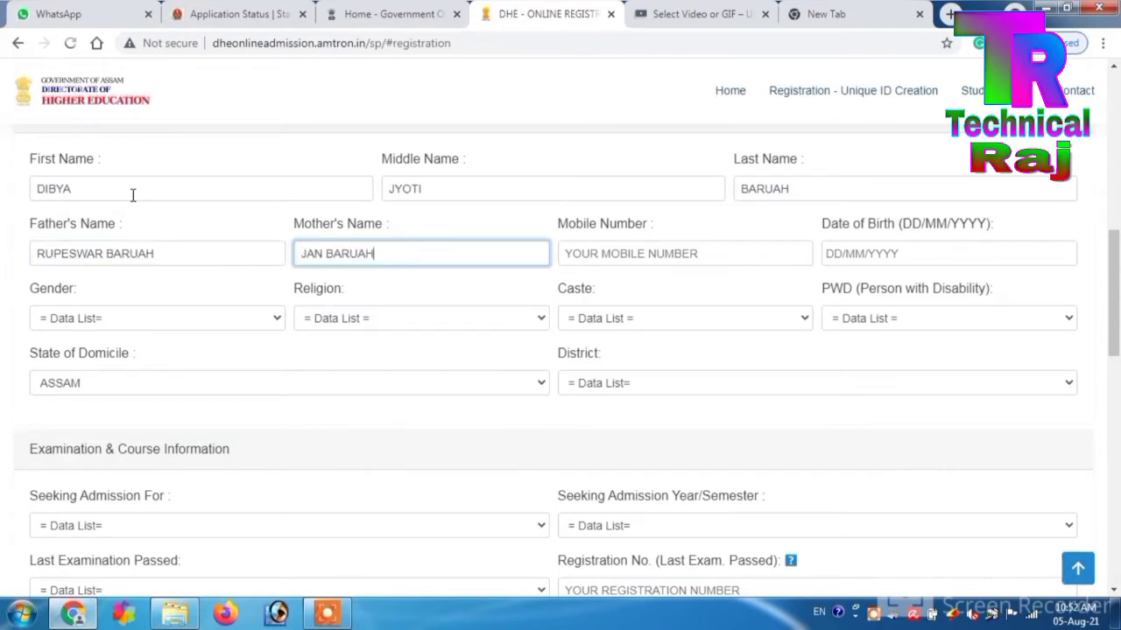
{"action": "key", "text": "Tab"}
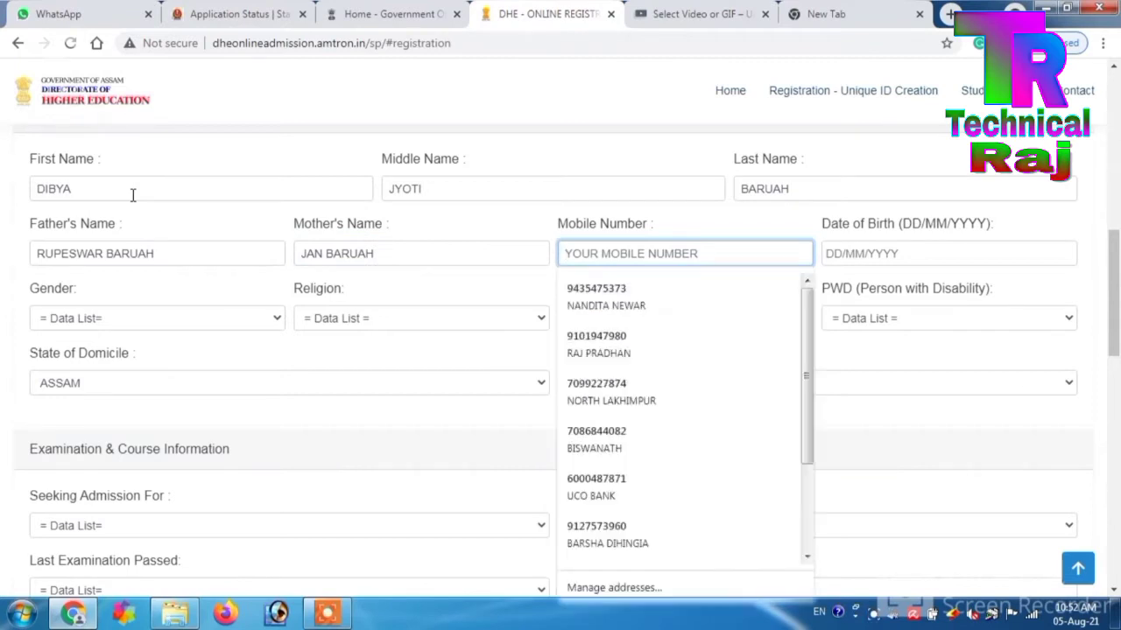
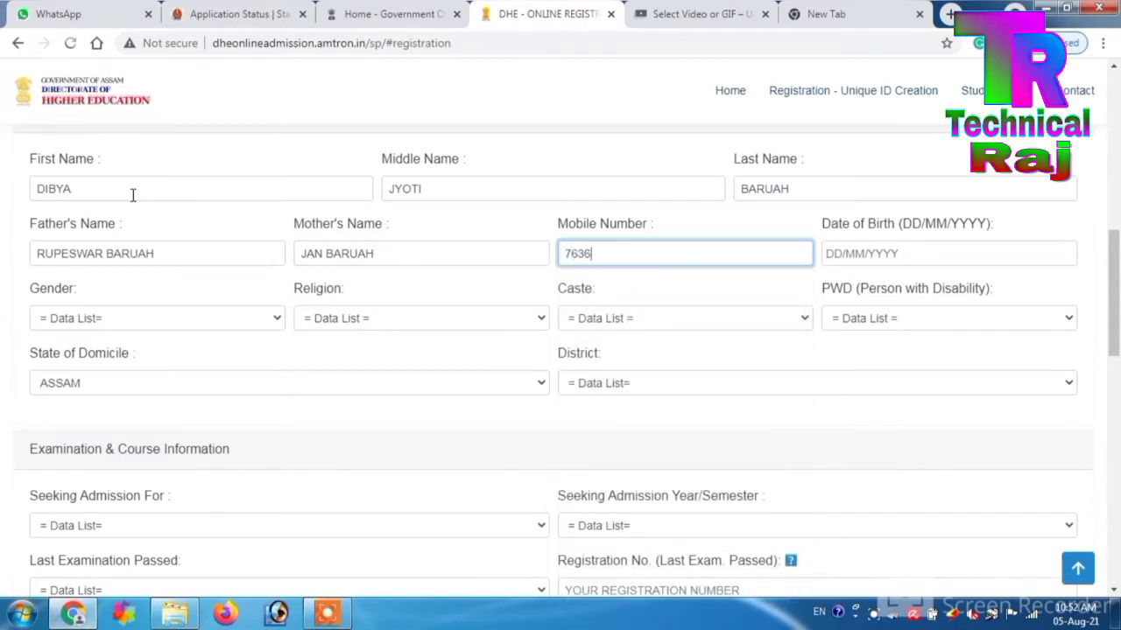
{"action": "key", "text": "Tab"}
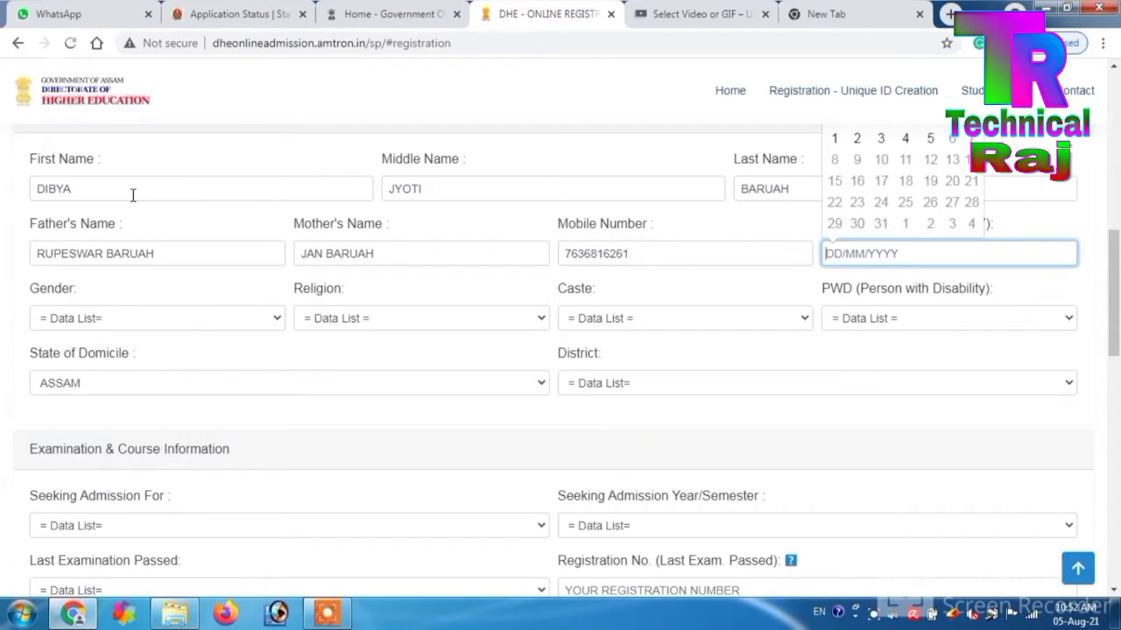
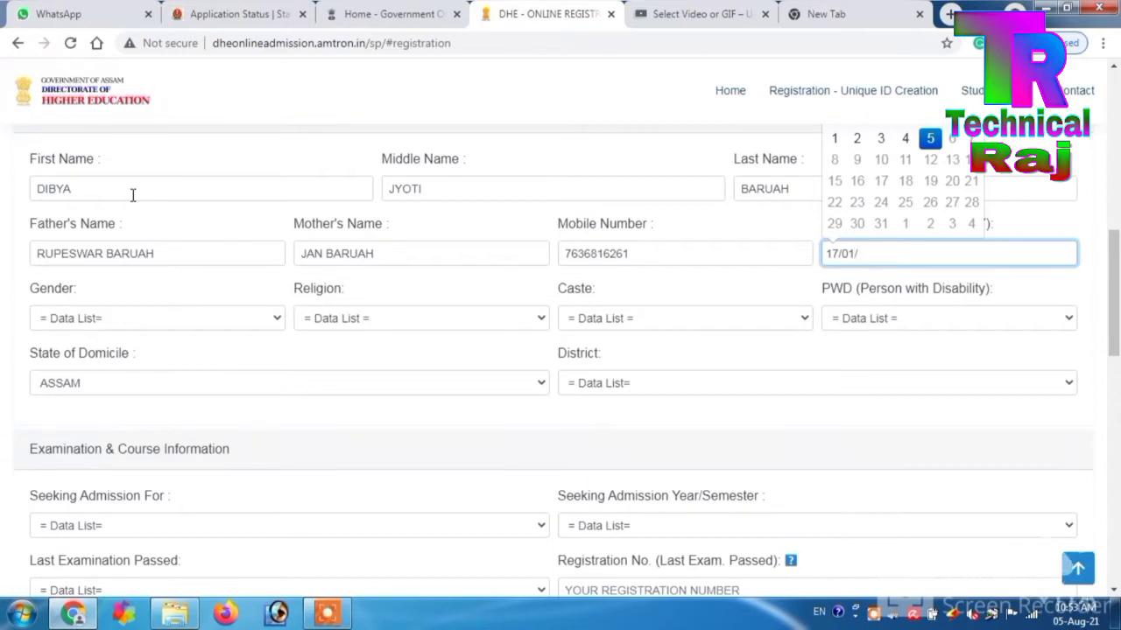
{"action": "key", "text": "Tab"}
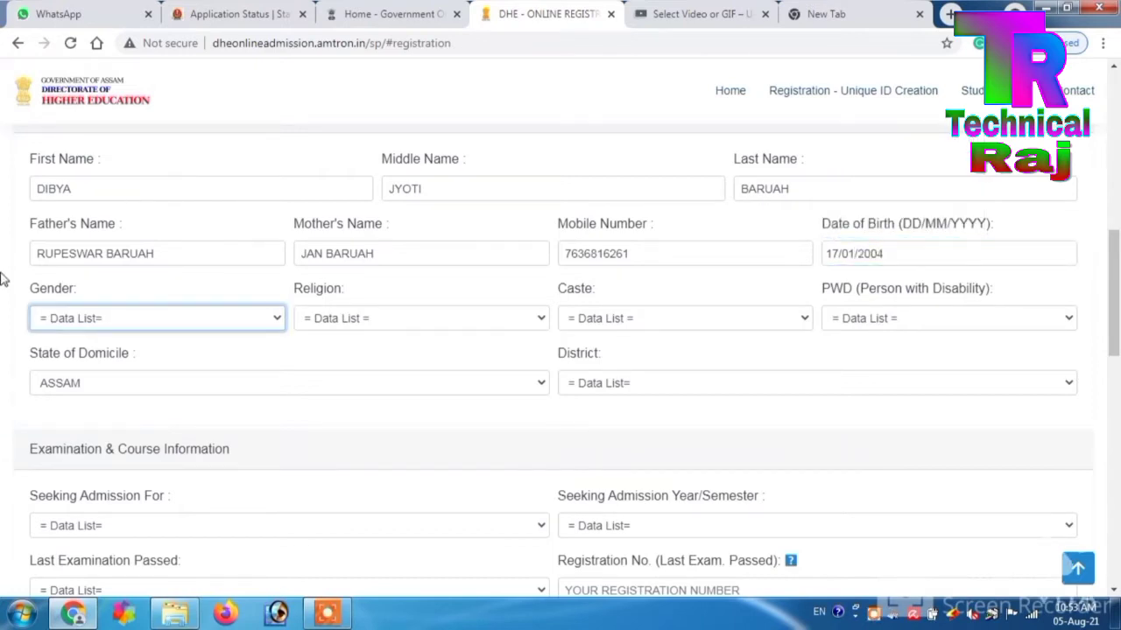
- Set gender to Male, religion to Hinduism and caste to OBC/MOBC
{"action": "left_click", "coordinate": [93, 324]}
{"action": "left_click", "coordinate": [98, 350]}
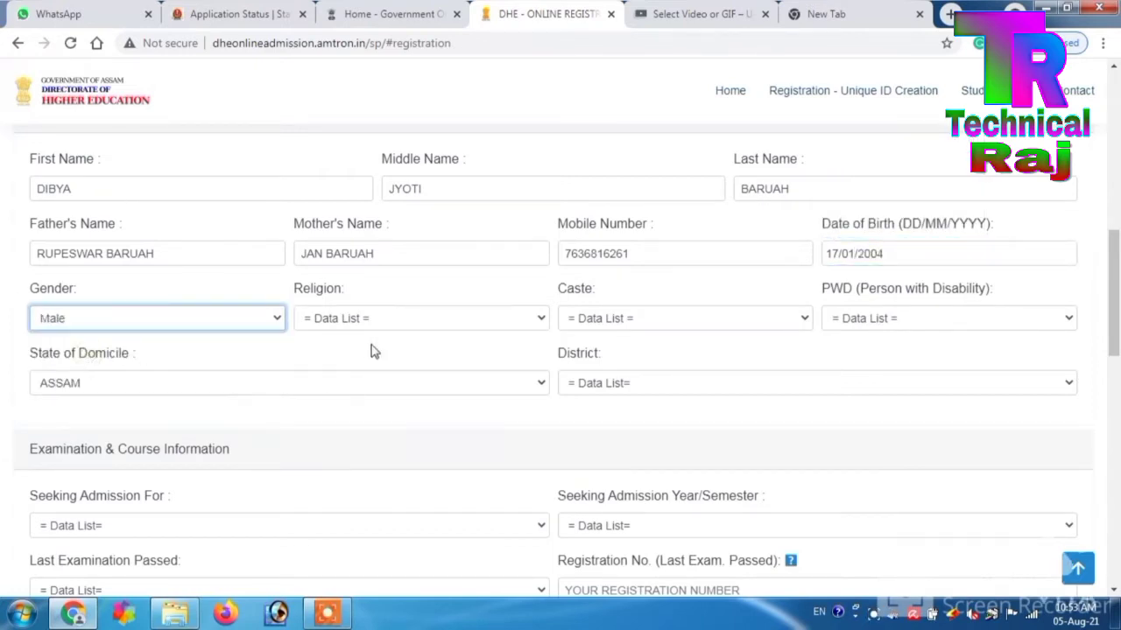
{"action": "left_click", "coordinate": [374, 322]}
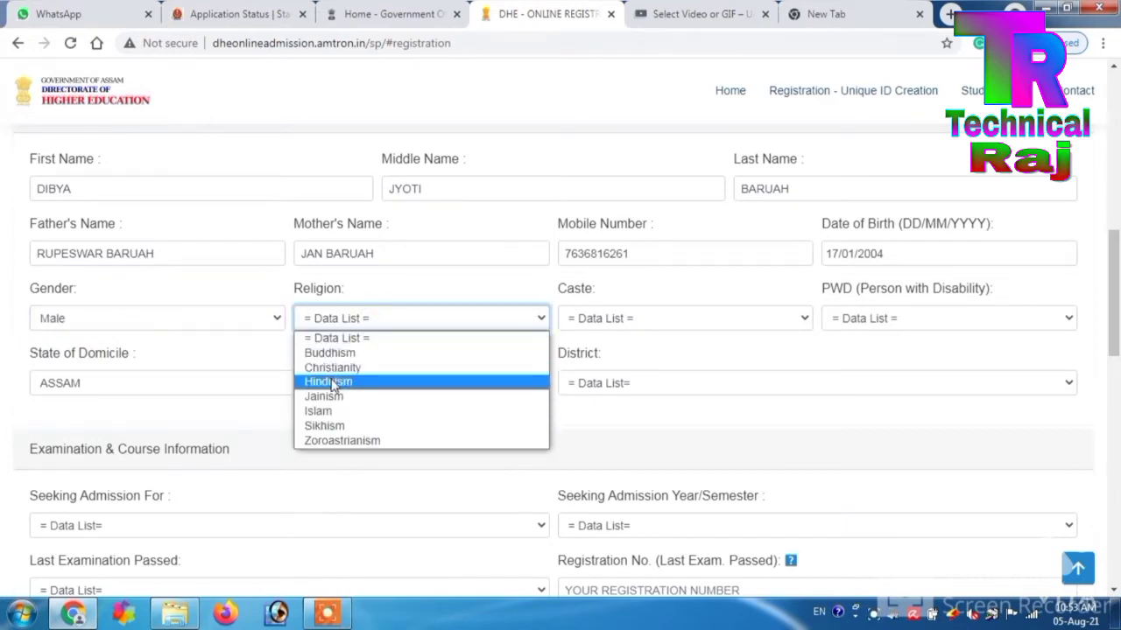
{"action": "left_click", "coordinate": [333, 384]}
{"action": "left_click", "coordinate": [590, 324]}
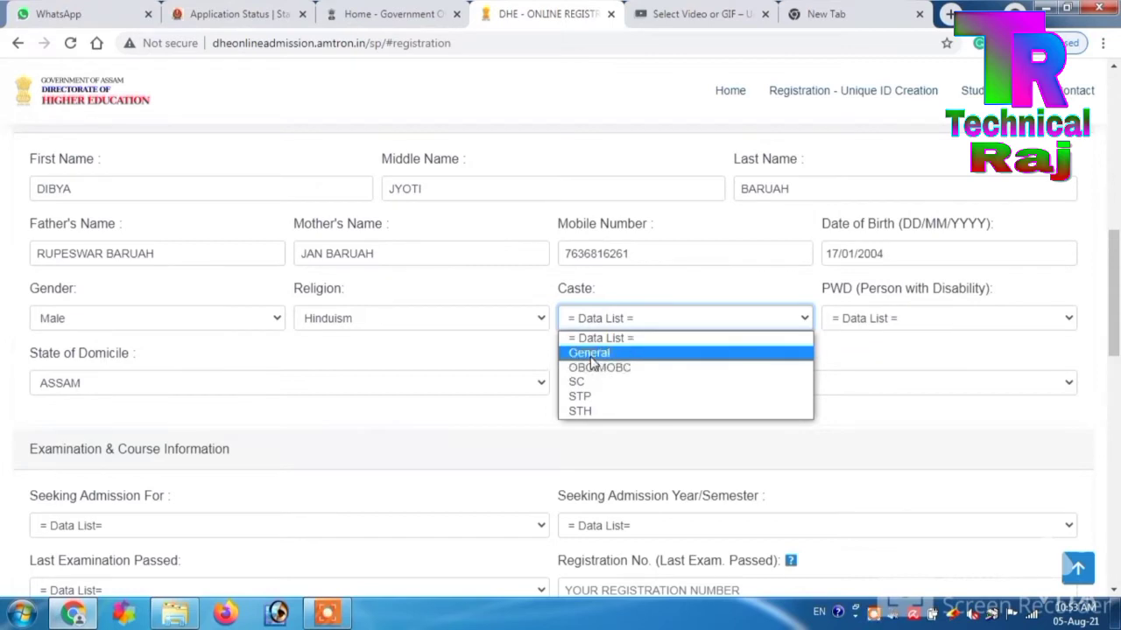
{"action": "left_click", "coordinate": [595, 367]}
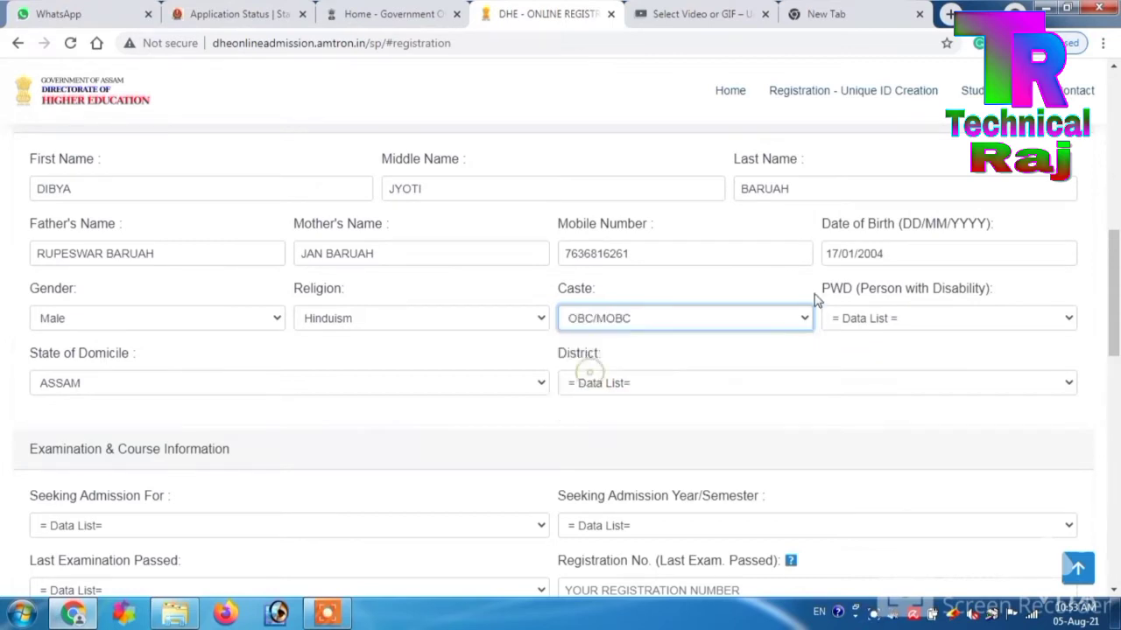
- Set PWD to NO, keep ASSAM as state of domicile, and pick BISWANATH as district
{"action": "left_click", "coordinate": [857, 321]}
{"action": "left_click", "coordinate": [850, 367]}
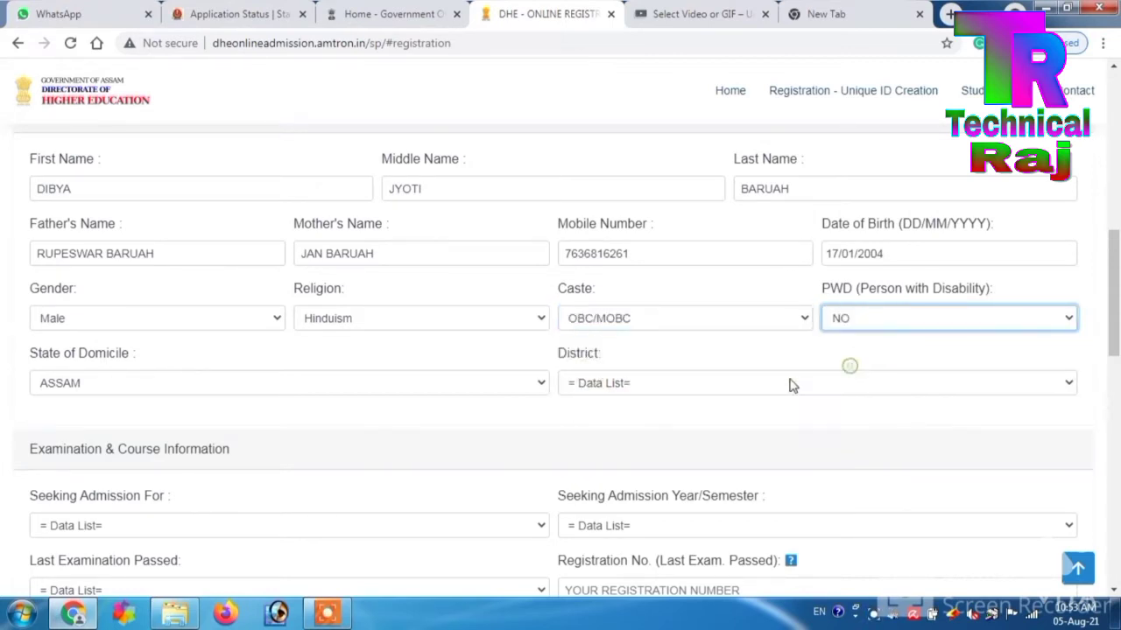
{"action": "left_click", "coordinate": [178, 393]}
{"action": "left_click", "coordinate": [178, 386]}
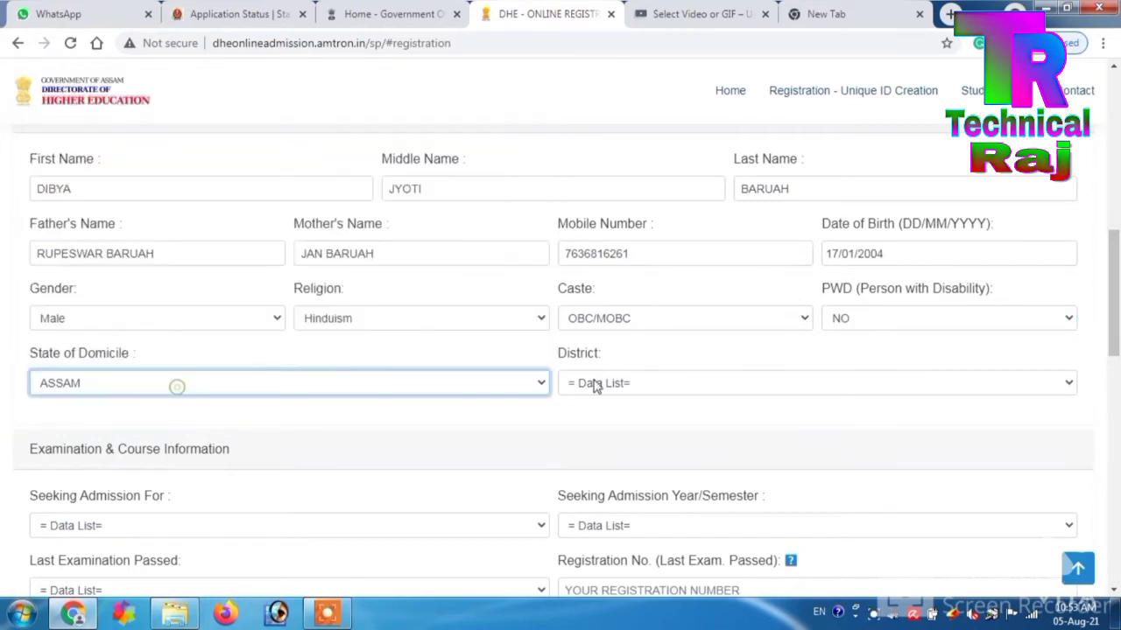
{"action": "left_click", "coordinate": [635, 382]}
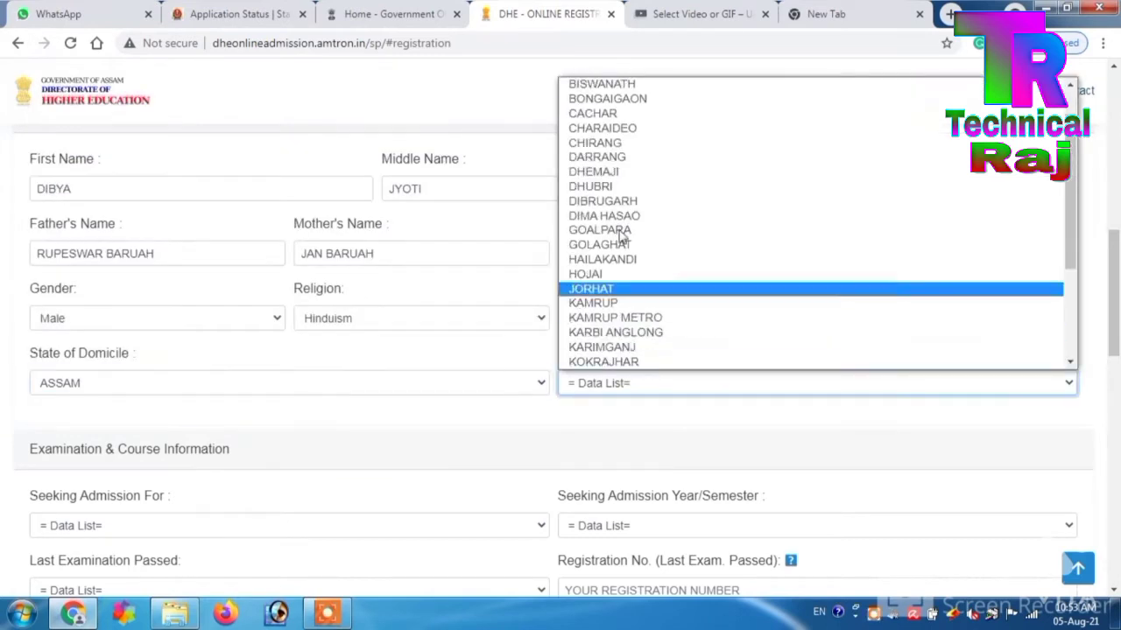
{"action": "left_click", "coordinate": [619, 87]}
{"action": "scroll", "coordinate": [1117, 311], "scroll_direction": "down", "scroll_amount": 2}
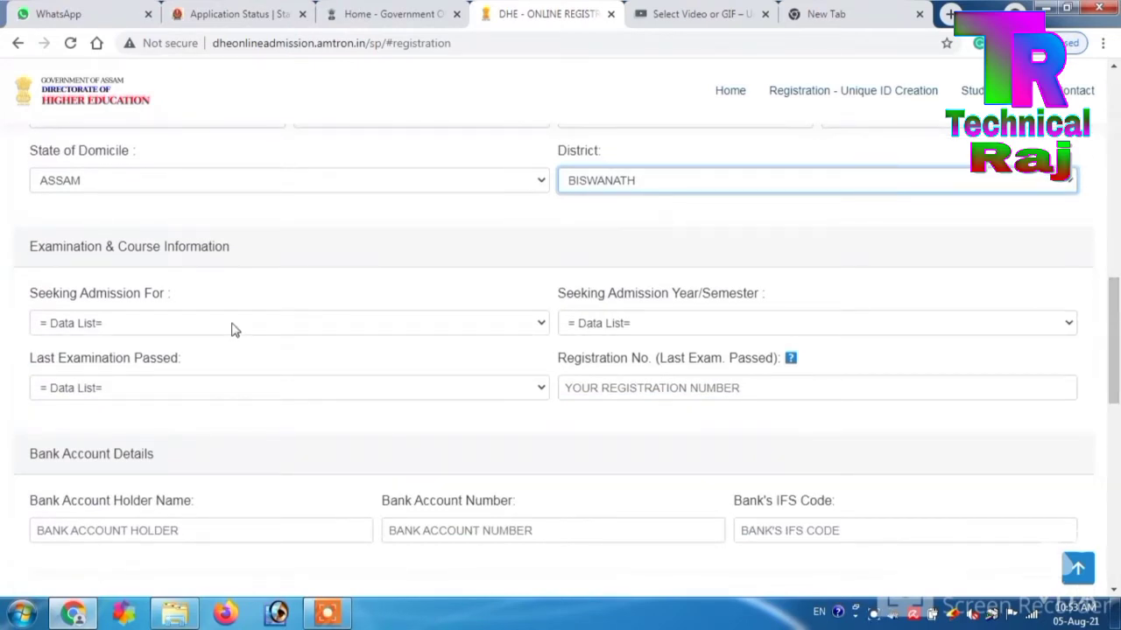
- Choose UG, FIRST SEMESTER and last exam HS, then bring up the Registration Number help
{"action": "left_click", "coordinate": [233, 324]}
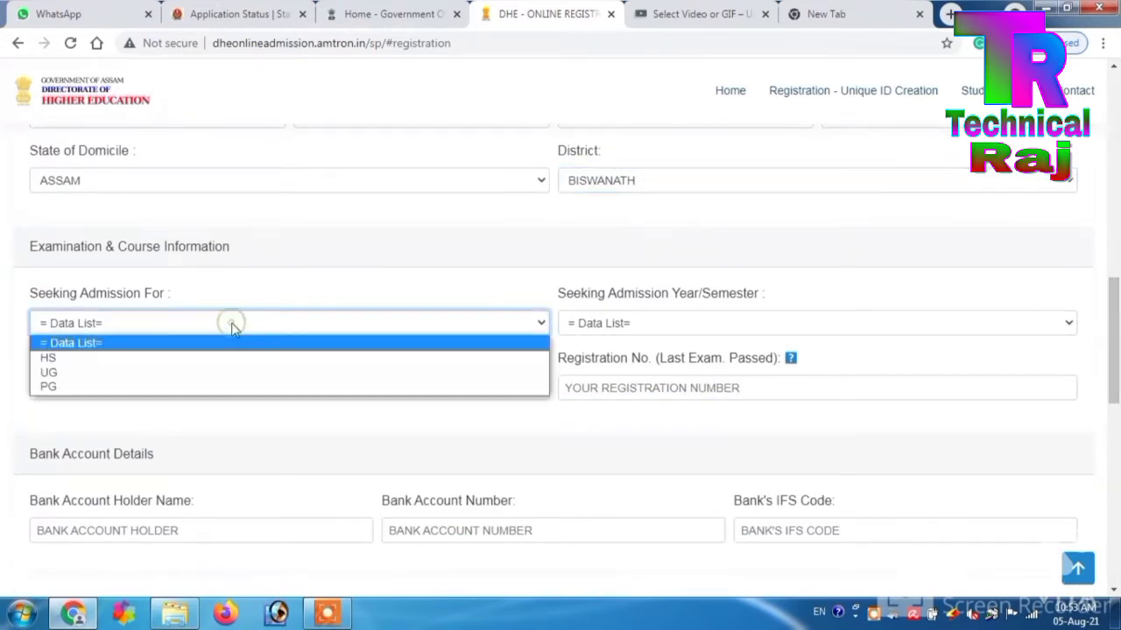
{"action": "left_click", "coordinate": [185, 379]}
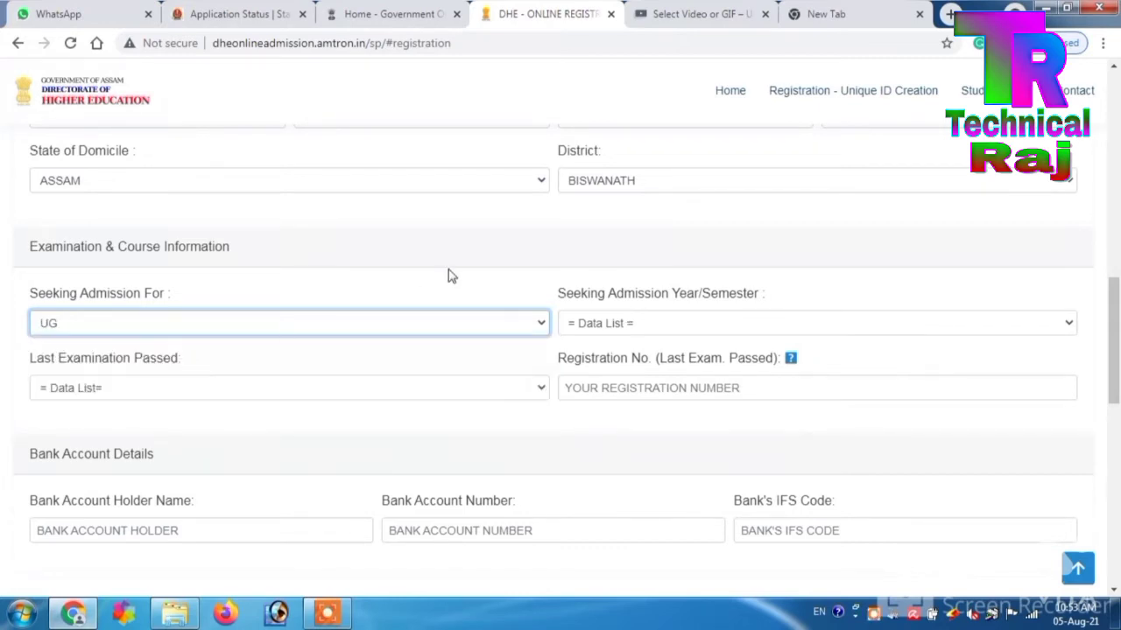
{"action": "left_click", "coordinate": [588, 323]}
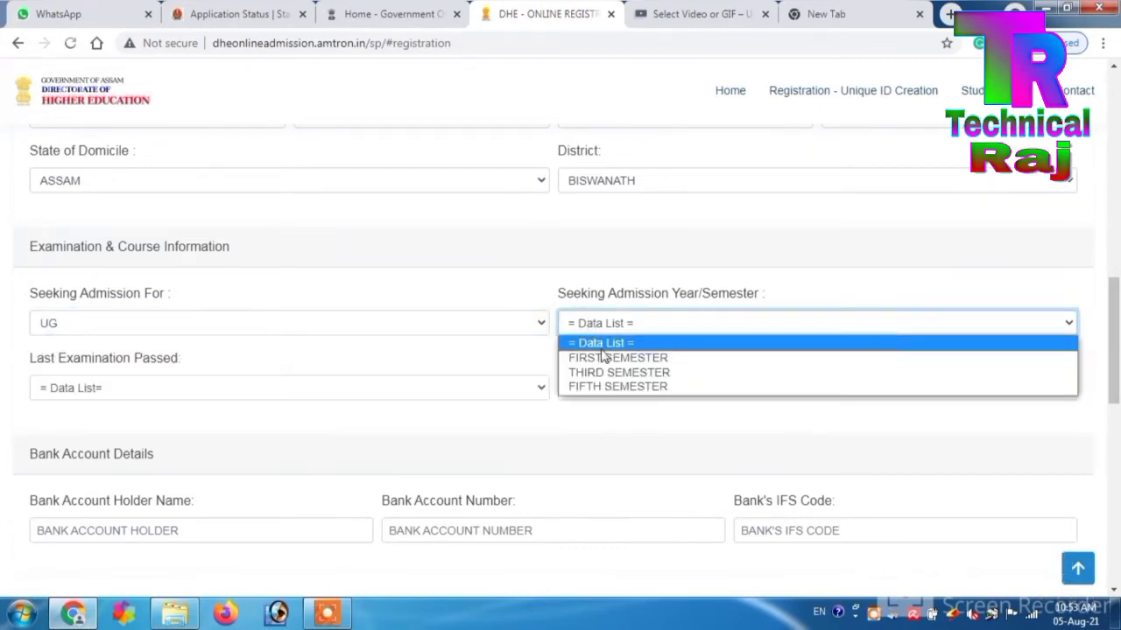
{"action": "left_click", "coordinate": [601, 357]}
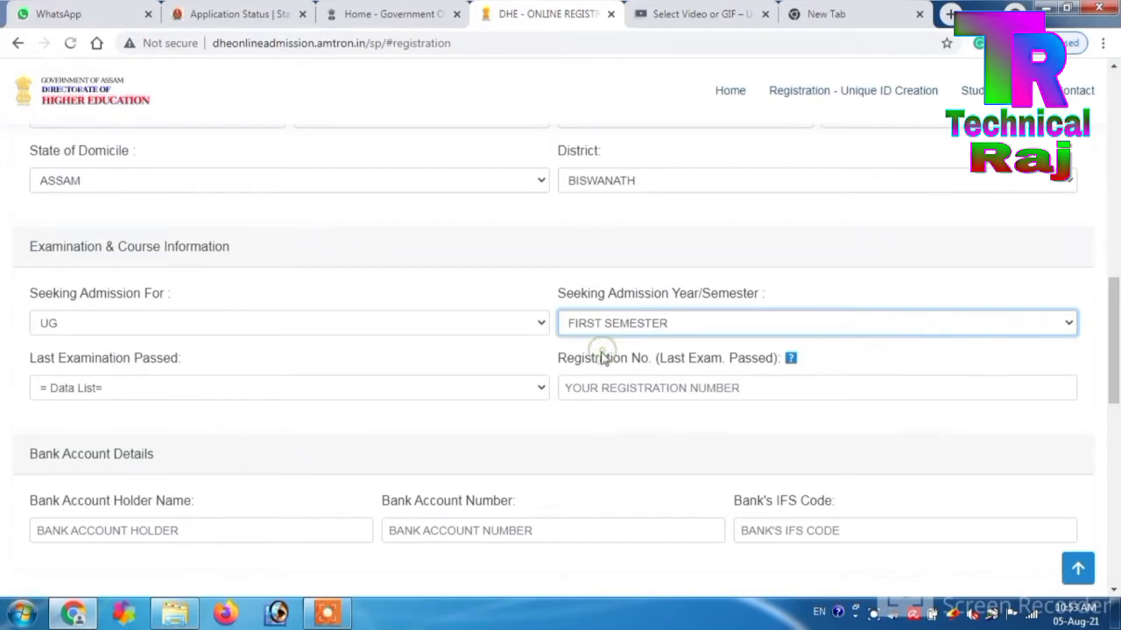
{"action": "left_click", "coordinate": [200, 383]}
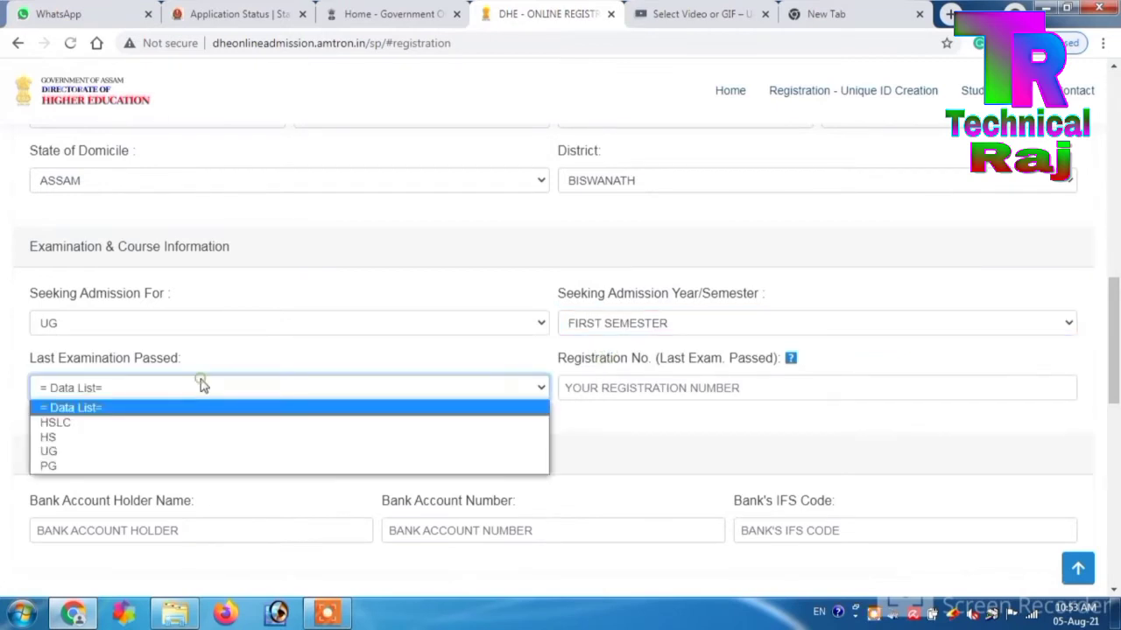
{"action": "left_click", "coordinate": [128, 446]}
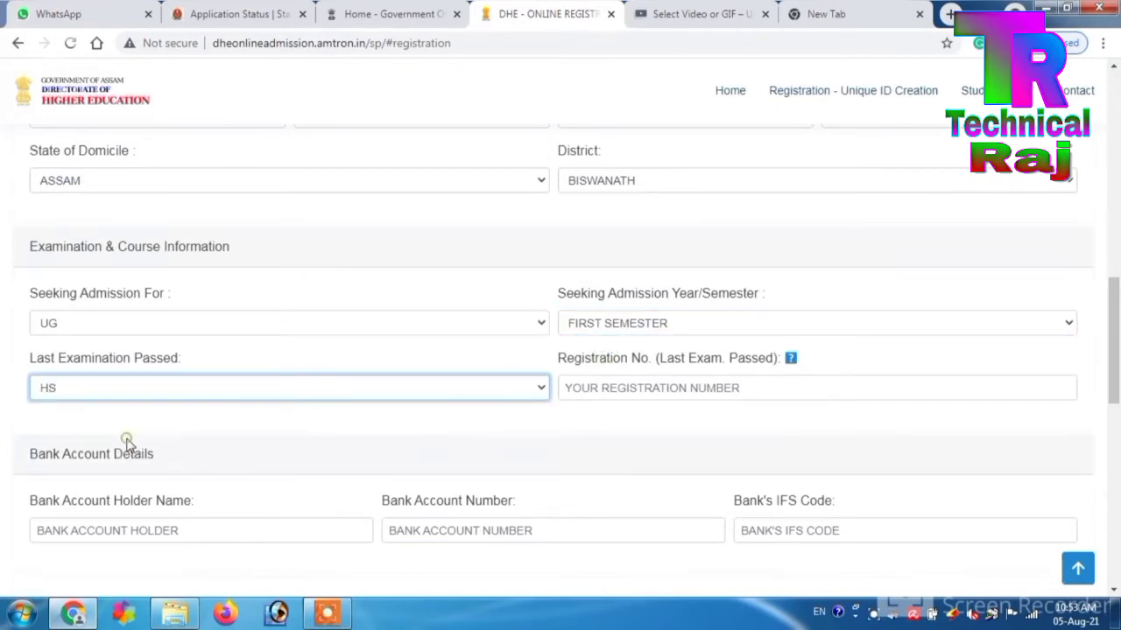
{"action": "left_click", "coordinate": [635, 387]}
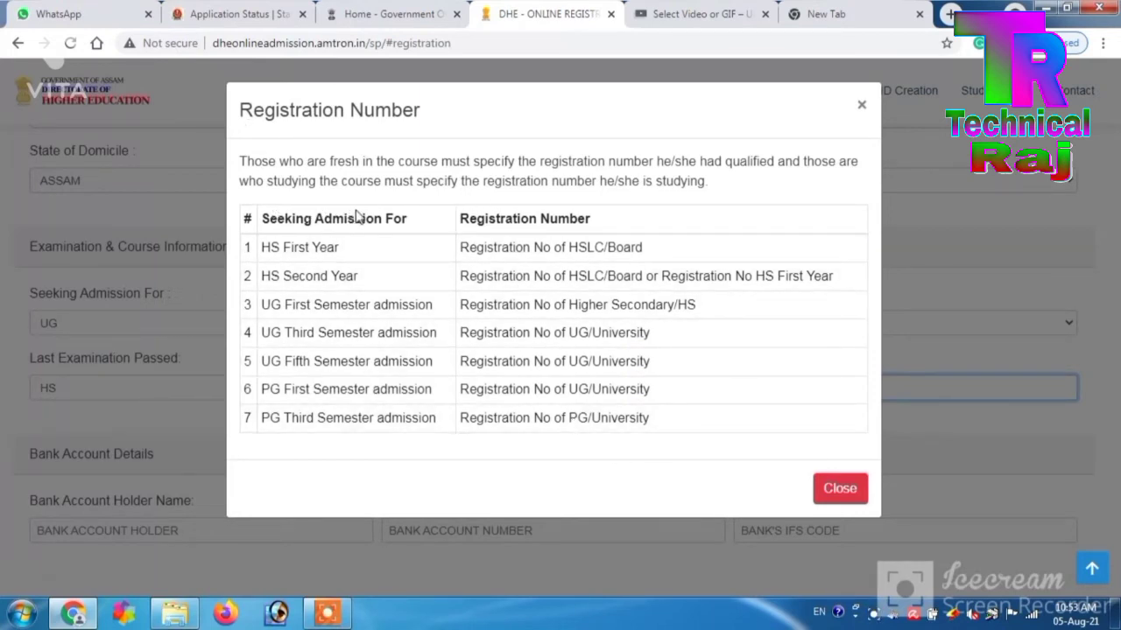
- Review the Seeking Admission For and Registration Number columns of the help table, then close it
{"action": "left_click_drag", "start_coordinate": [408, 218], "coordinate": [260, 225]}
{"action": "left_click_drag", "start_coordinate": [598, 219], "coordinate": [470, 219]}
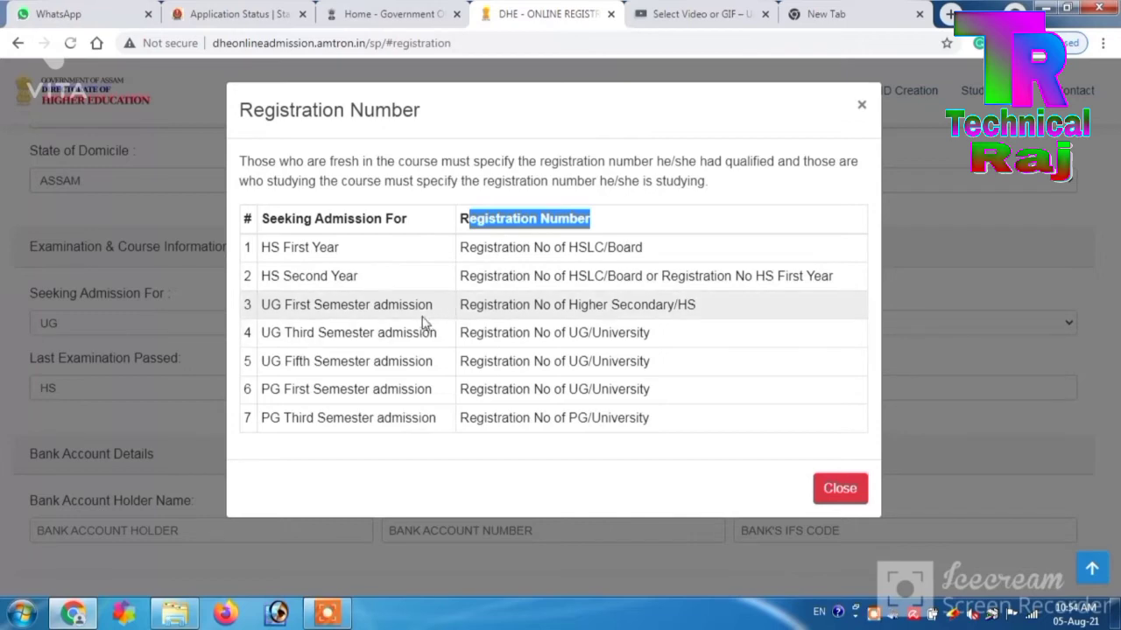
{"action": "left_click", "coordinate": [841, 492]}
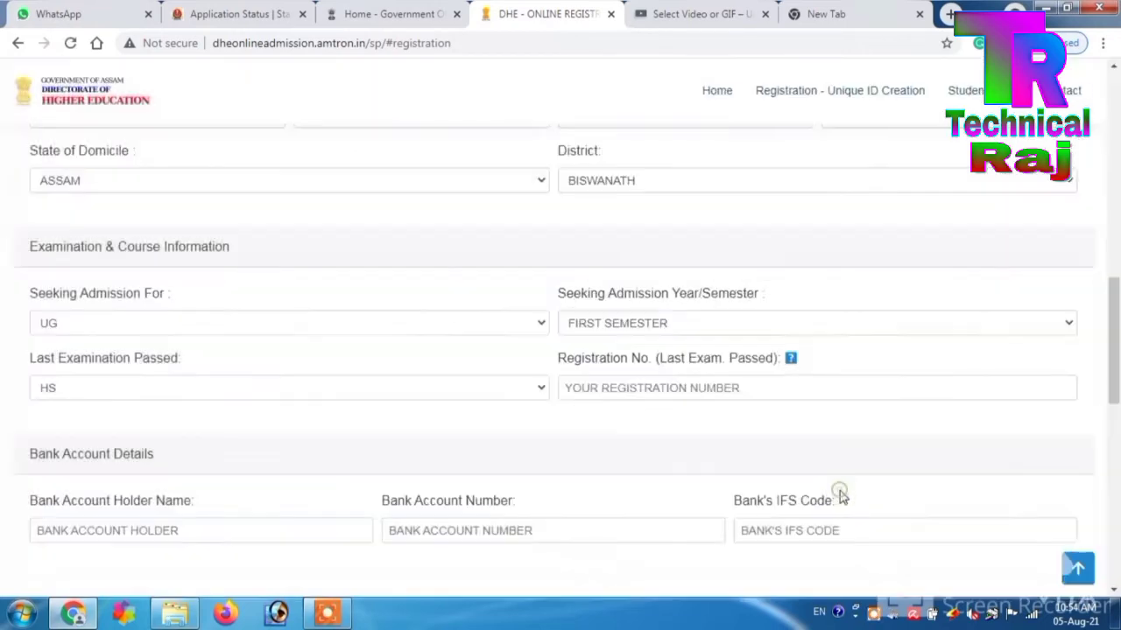
- Enter the HS registration number in the Registration No. (Last Exam. Passed) field
{"action": "left_click", "coordinate": [698, 397]}
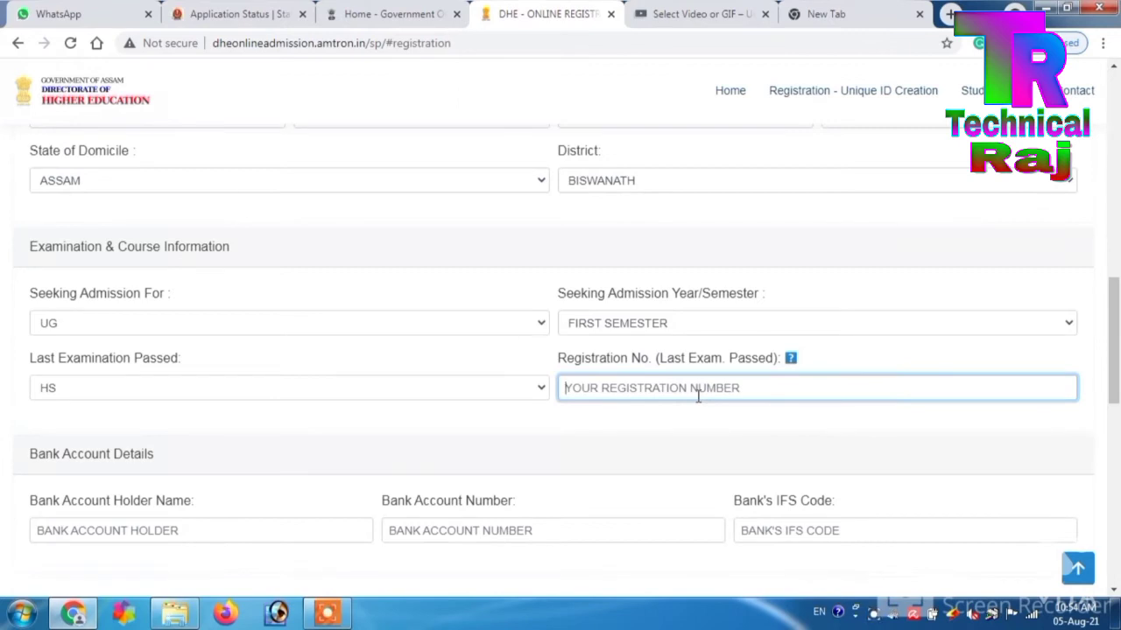
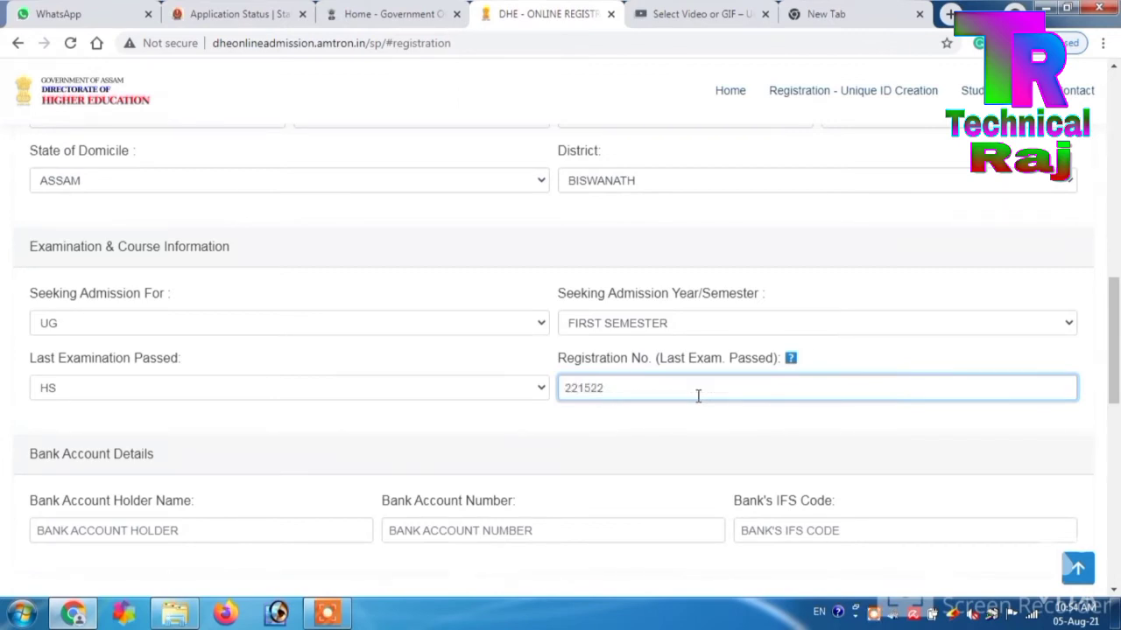
{"action": "scroll", "coordinate": [1115, 324], "scroll_direction": "down", "scroll_amount": 1}
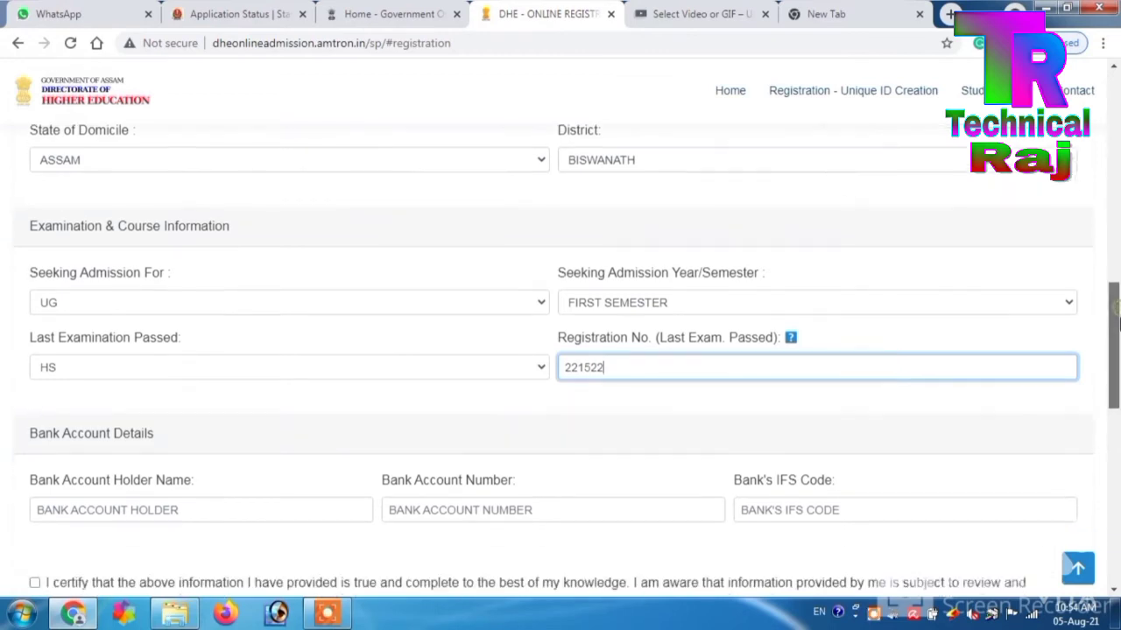
{"action": "scroll", "coordinate": [1115, 324], "scroll_direction": "down", "scroll_amount": 1}
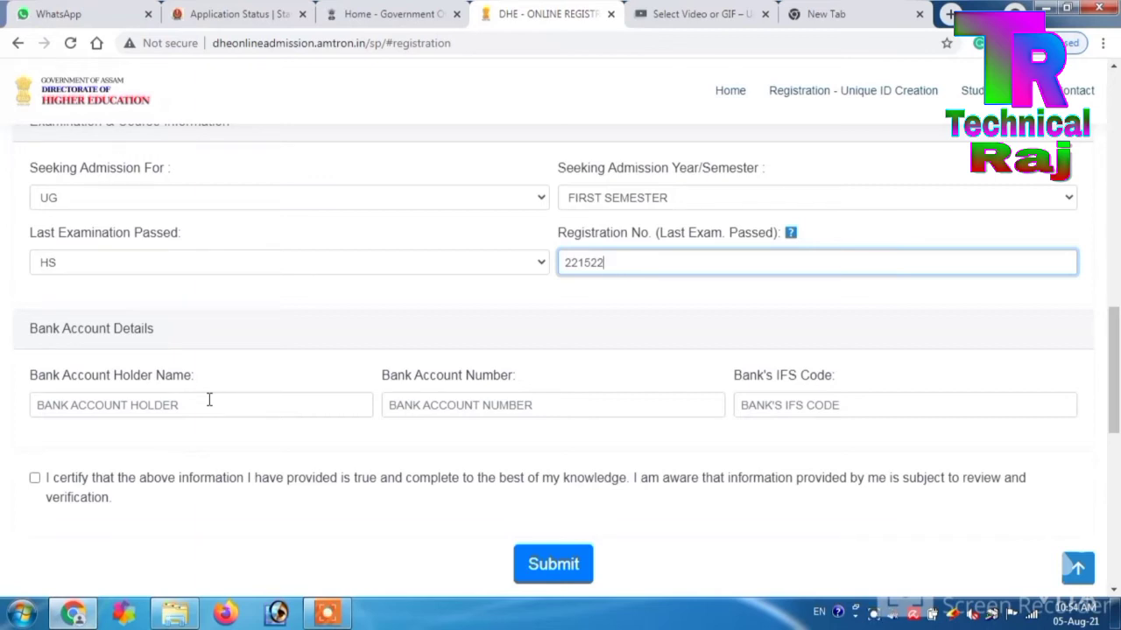
- Enter the bank account details and tick the declaration that the information is true
{"action": "left_click", "coordinate": [210, 400]}
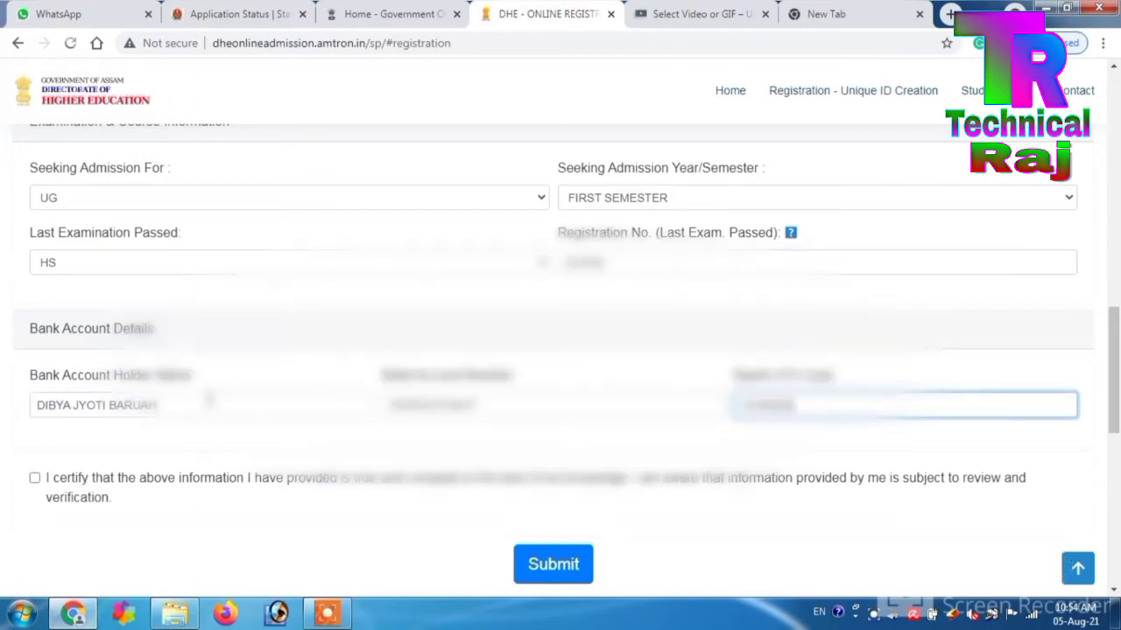
{"action": "left_click", "coordinate": [35, 480]}
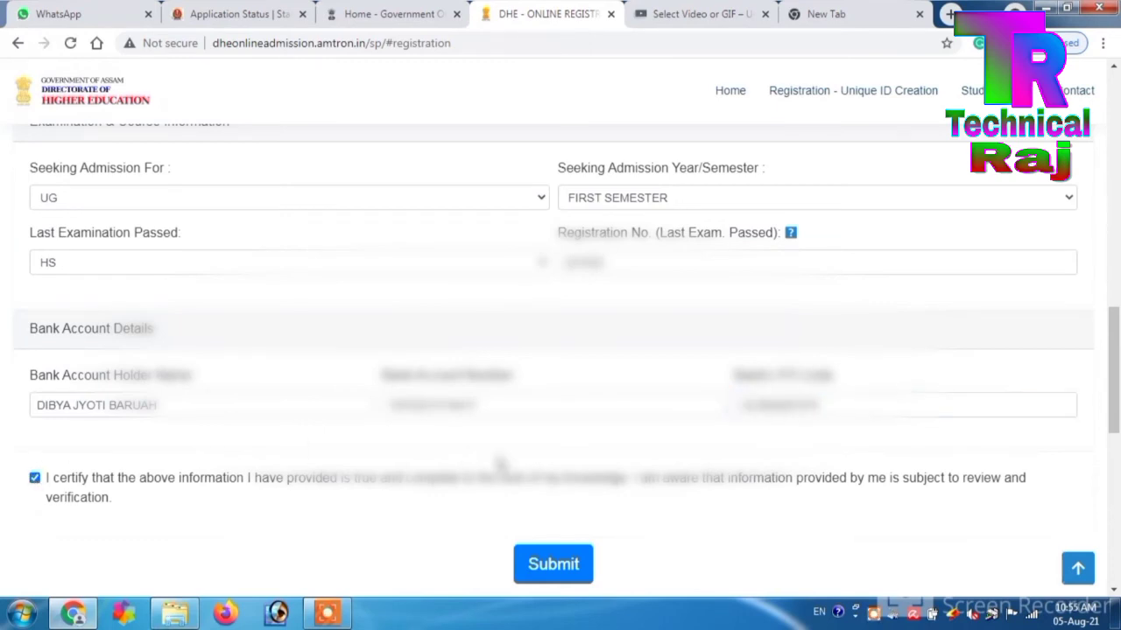
{"action": "scroll", "coordinate": [1113, 429], "scroll_direction": "down", "scroll_amount": 2}
{"action": "left_click_drag", "start_coordinate": [1117, 429], "coordinate": [1119, 309]}
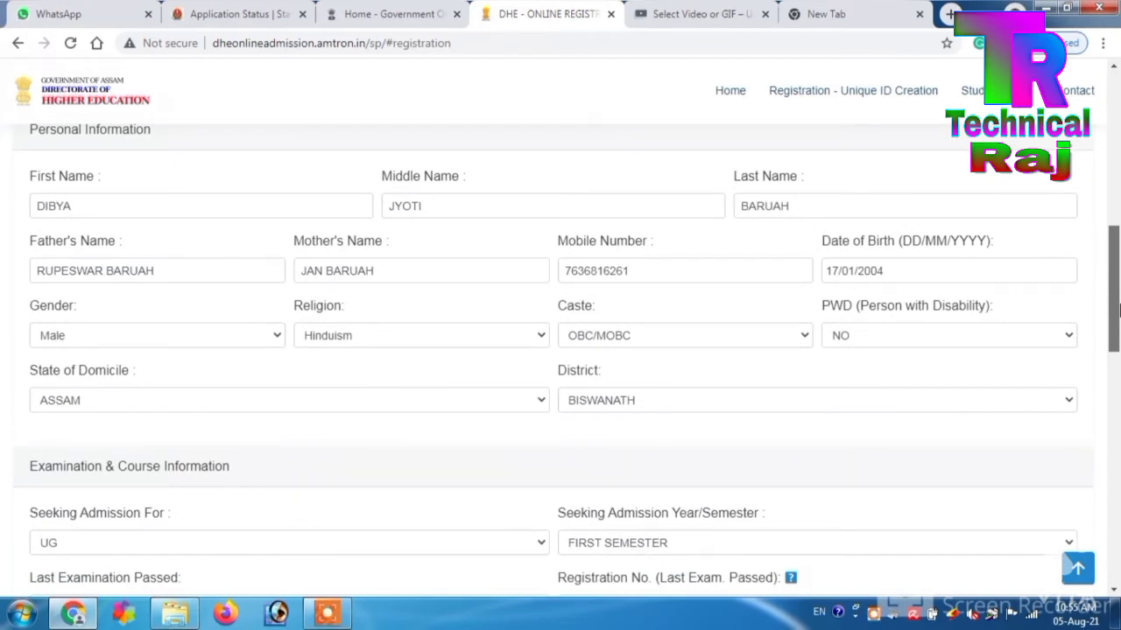
- Submit the registration form and confirm with Yes to get the Unique ID
{"action": "left_click_drag", "start_coordinate": [1119, 308], "coordinate": [1118, 419]}
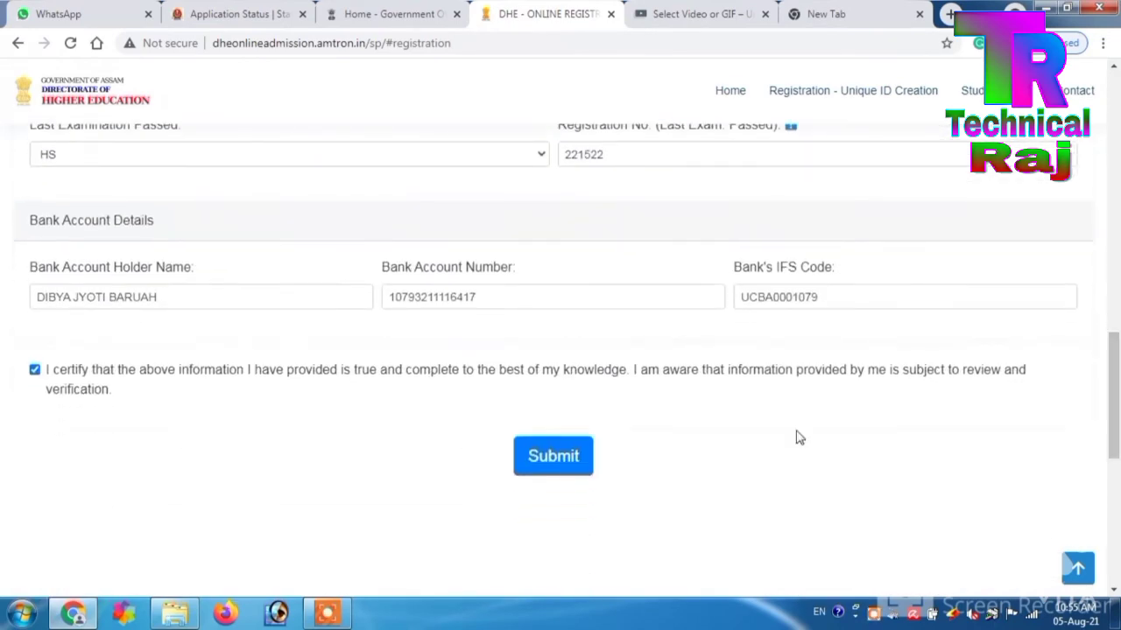
{"action": "left_click", "coordinate": [585, 455]}
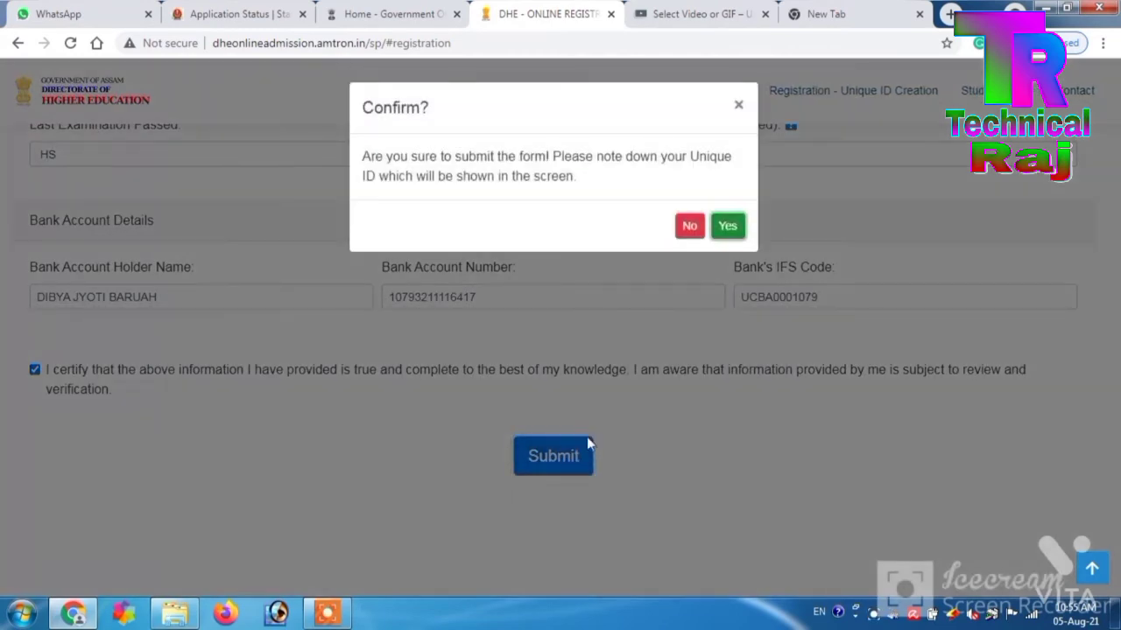
{"action": "left_click", "coordinate": [723, 227]}
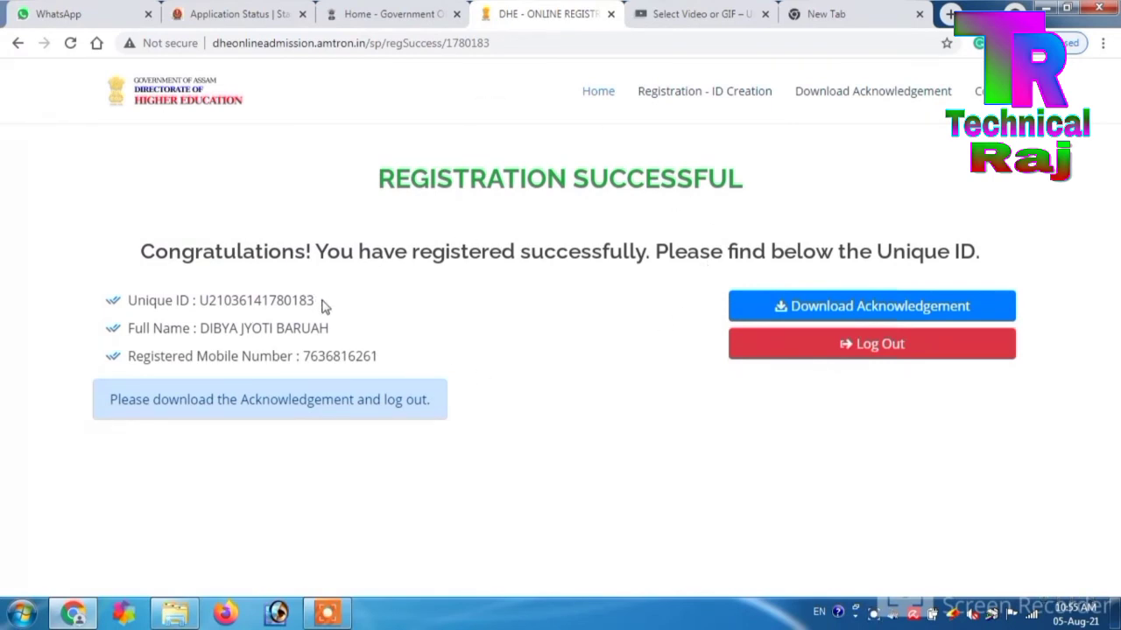
{"action": "left_click_drag", "start_coordinate": [320, 303], "coordinate": [200, 302]}
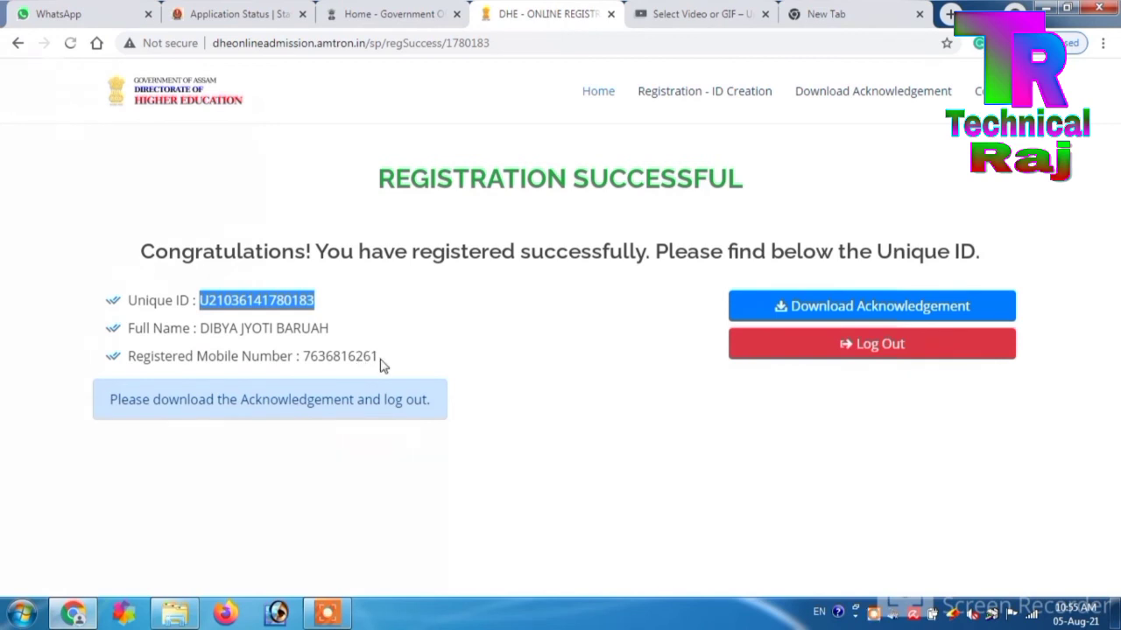
{"action": "left_click_drag", "start_coordinate": [380, 362], "coordinate": [302, 355]}
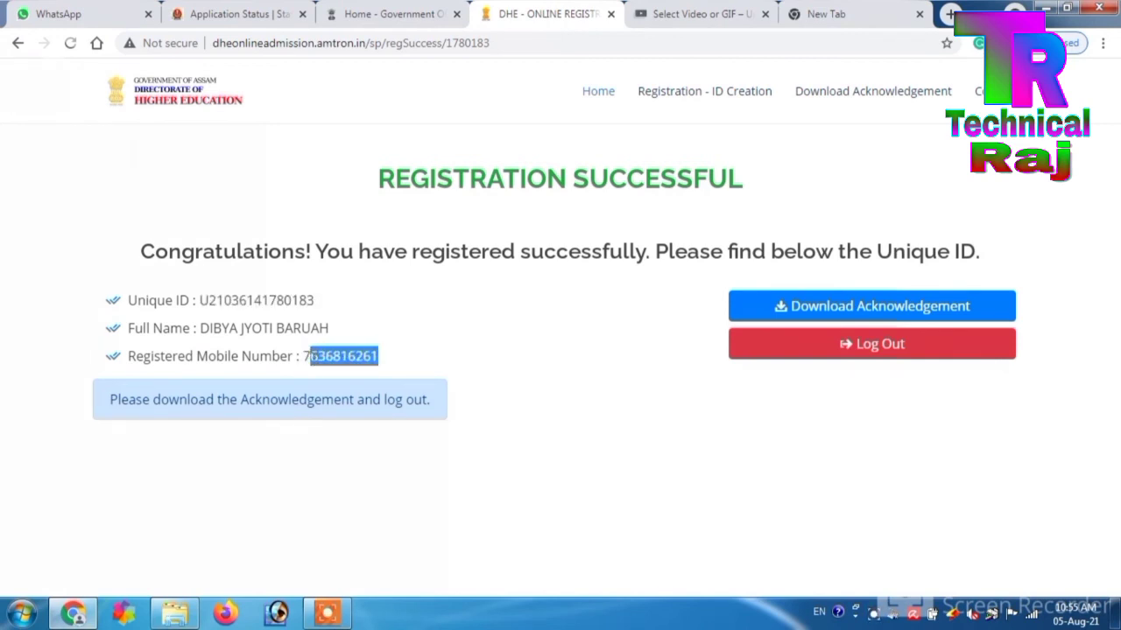
{"action": "left_click_drag", "start_coordinate": [460, 329], "coordinate": [193, 328]}
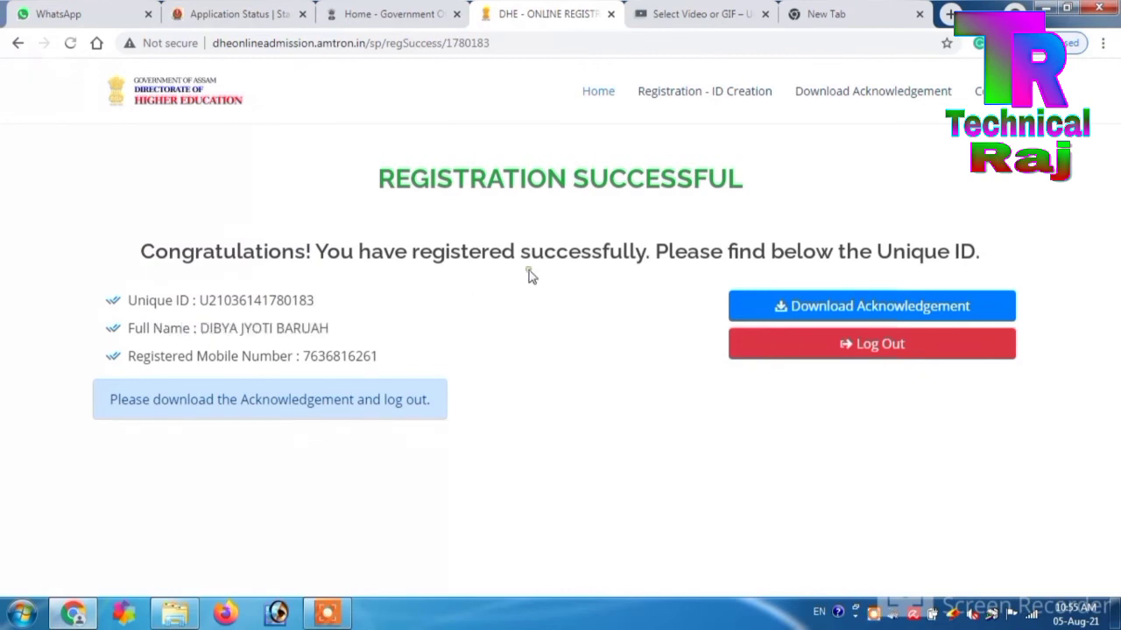